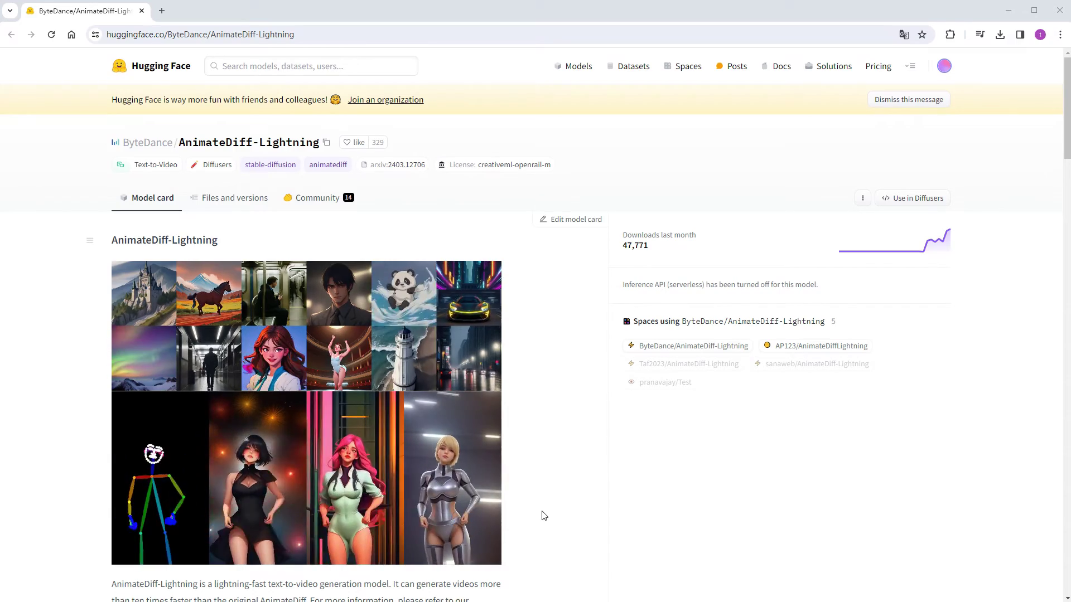
scroll(543, 516, "down", 2)
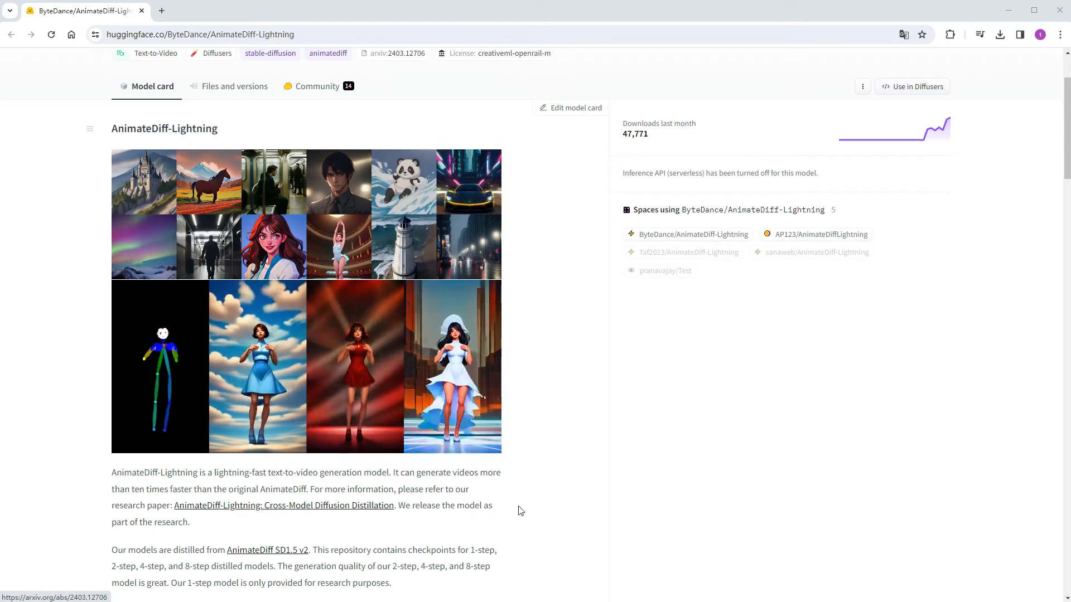
scroll(527, 511, "down", 1)
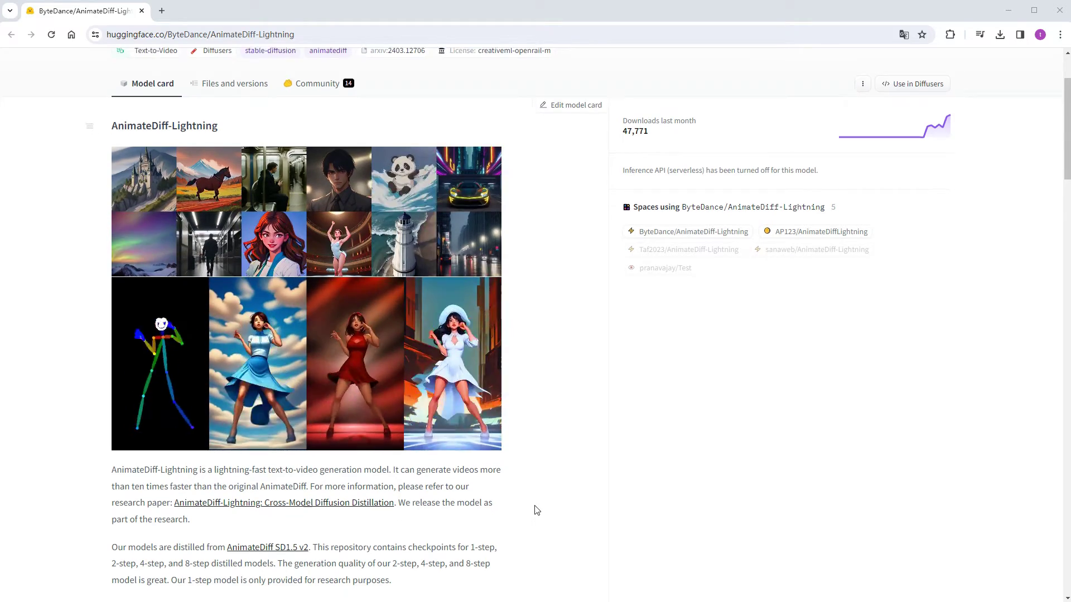
left_click_drag(225, 494, 313, 494)
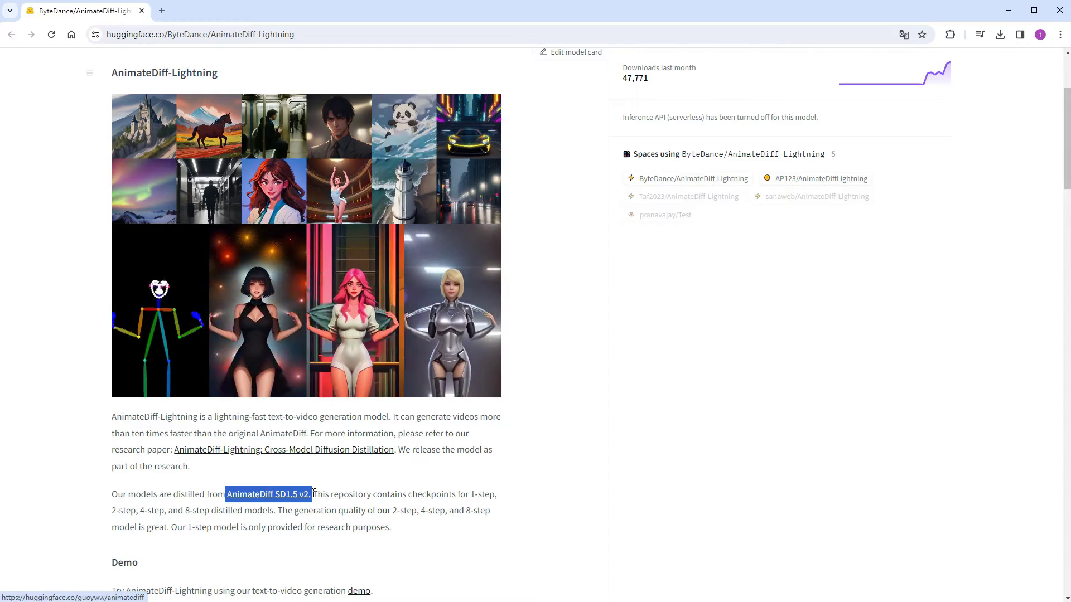
left_click(546, 499)
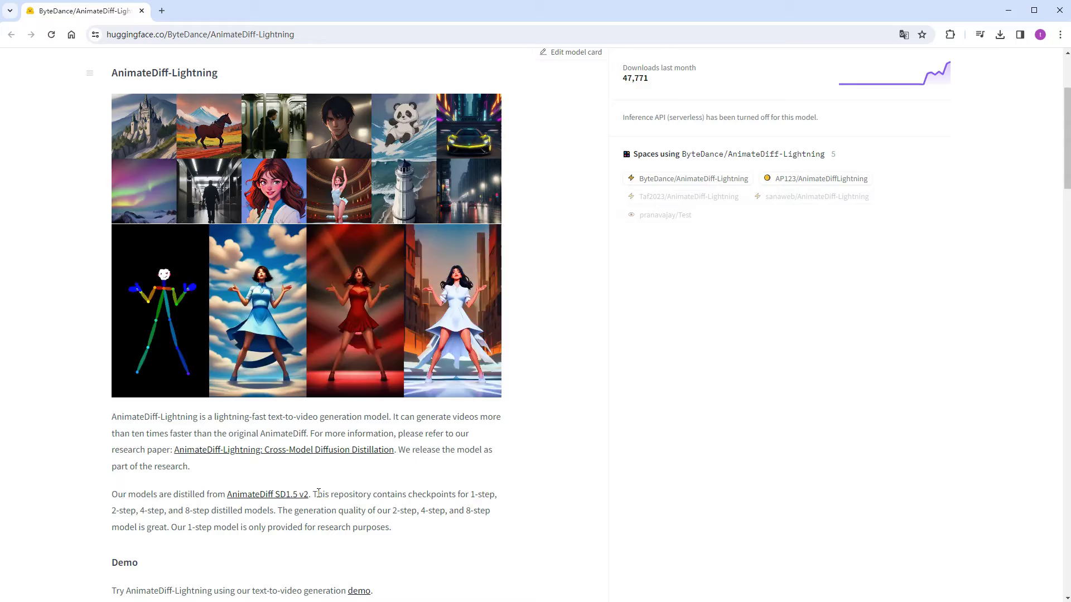
left_click_drag(314, 494, 274, 509)
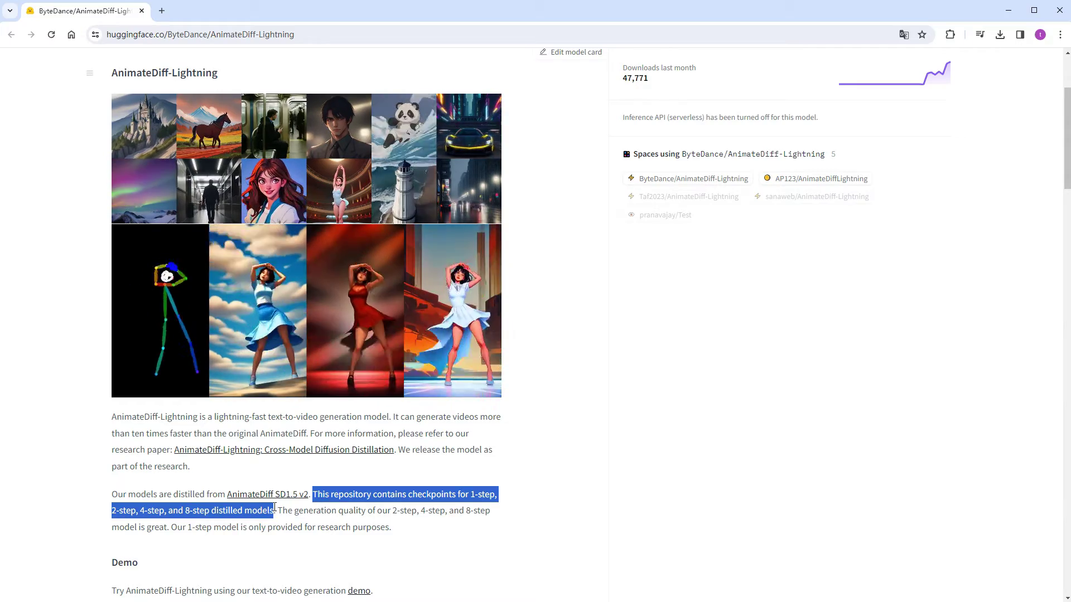
left_click(253, 522)
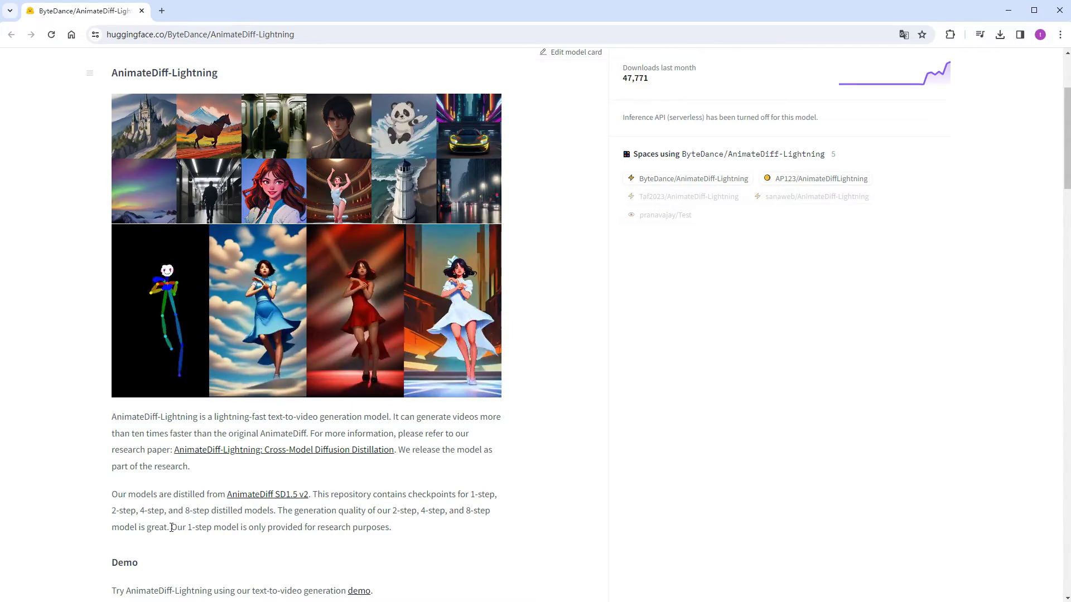
left_click_drag(171, 527, 406, 533)
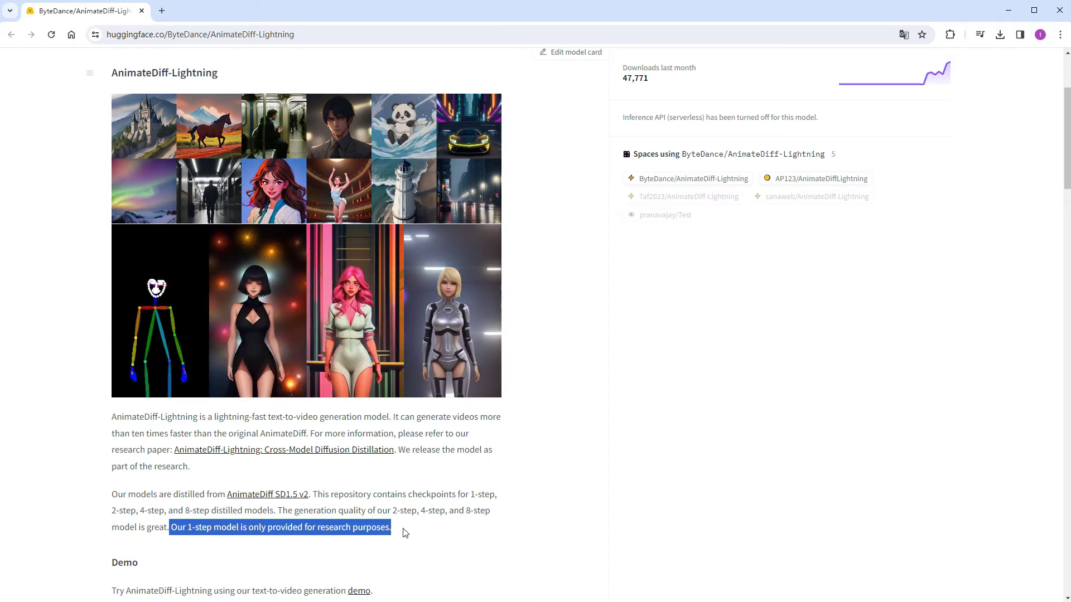
left_click(405, 533)
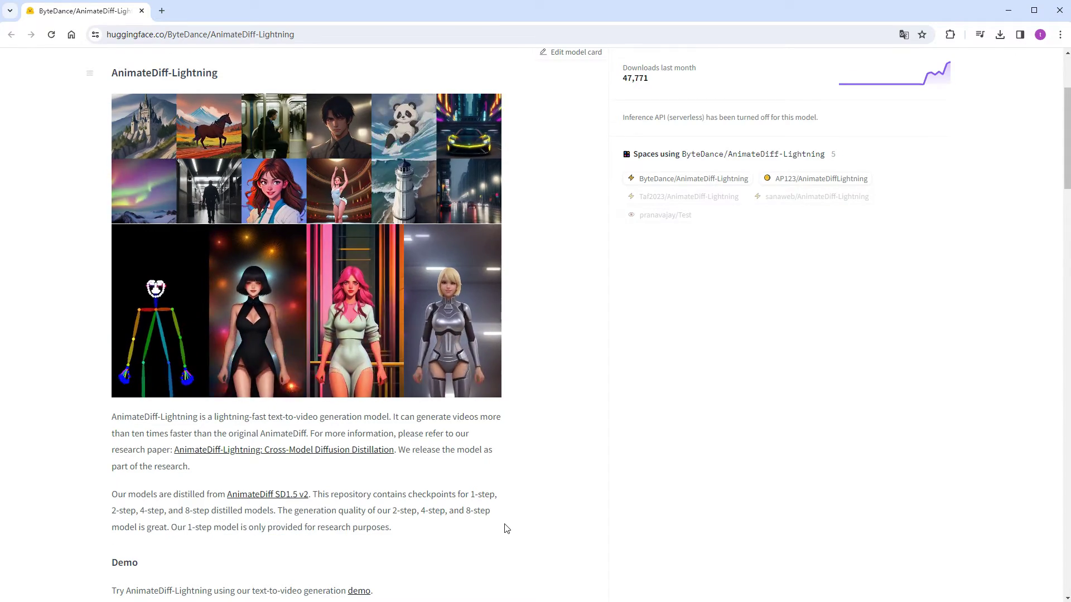
scroll(505, 528, "down", 1)
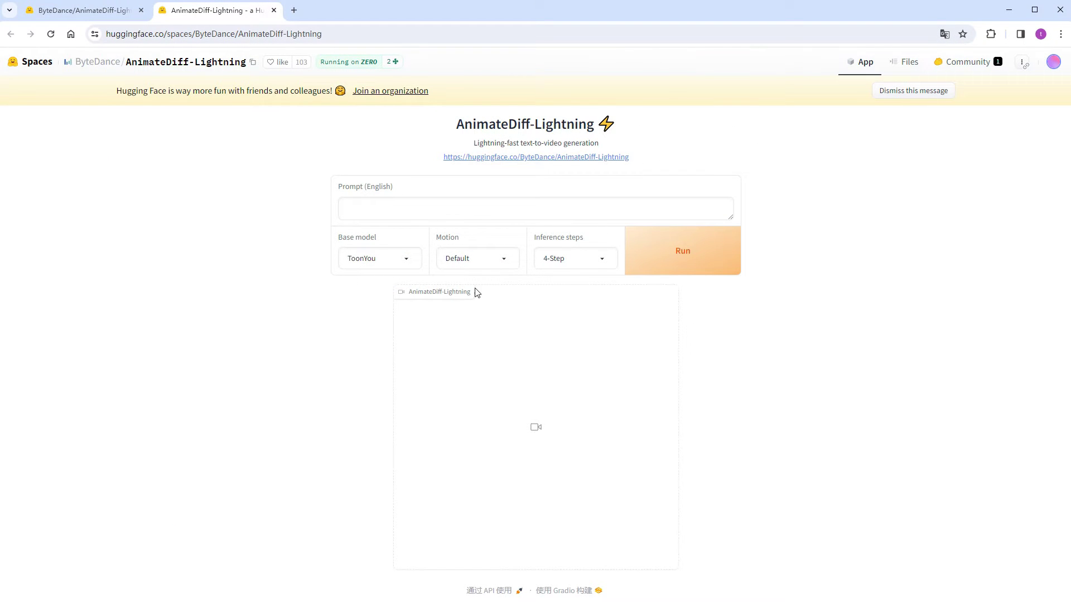
Paste the full-body girl prompt, keeping ToonYou as base model and Default motion.
left_click(411, 210)
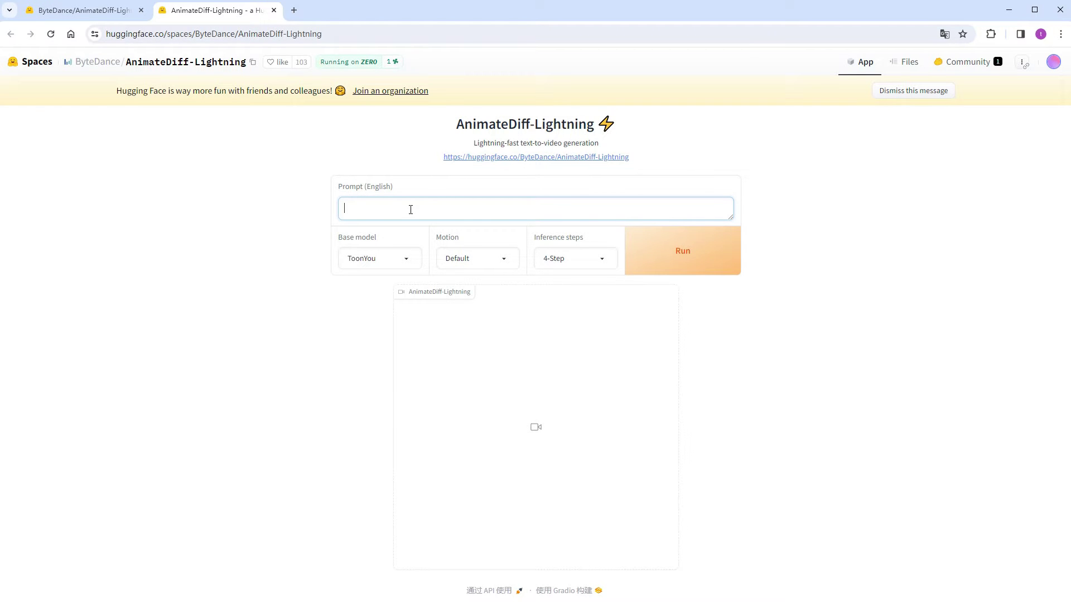
type("((masterpiece, best quality)), 1girl, solo, long_hair, looking_at_viewer, shirt, brown_hair, long_sleeves, jewelry, brown_eyes, standing, white_shirt, full_body, pants, white background, necklace, lips, white_footwear, jeans, realistic, photorealistic")
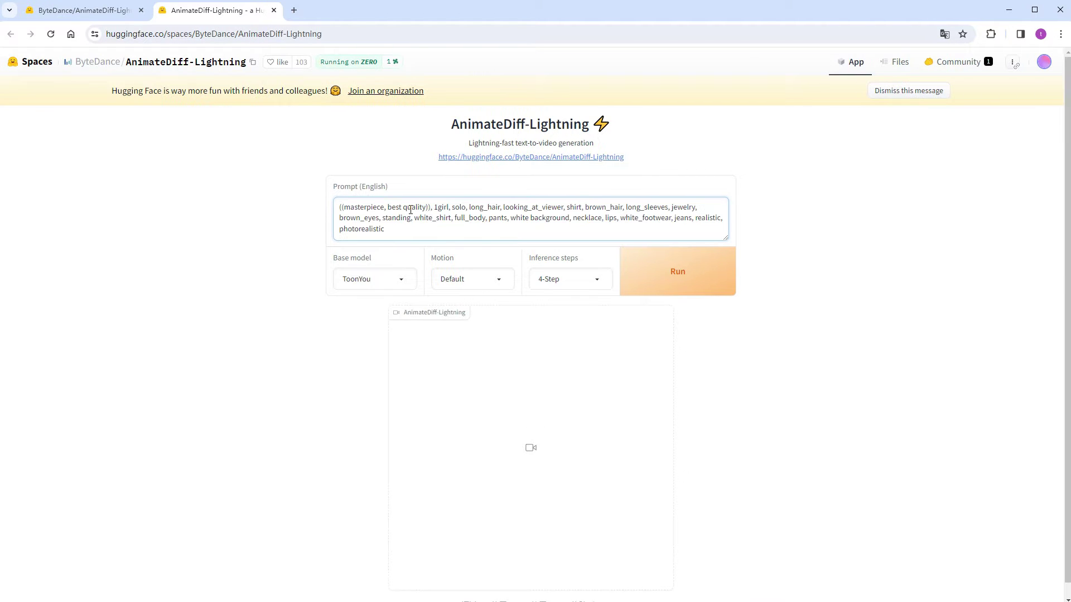
left_click(369, 279)
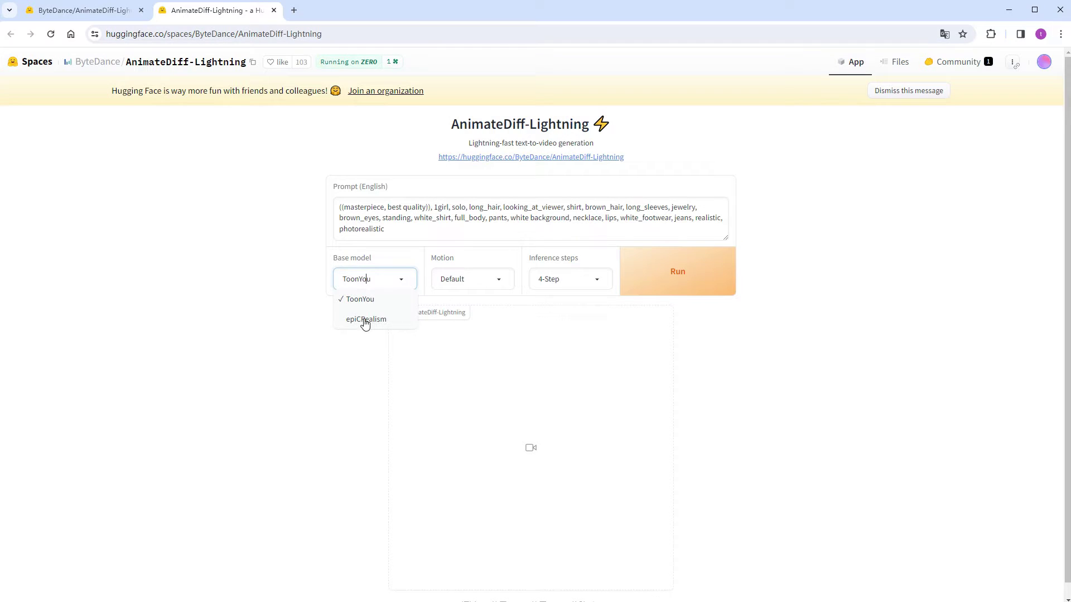
left_click(365, 300)
left_click(484, 282)
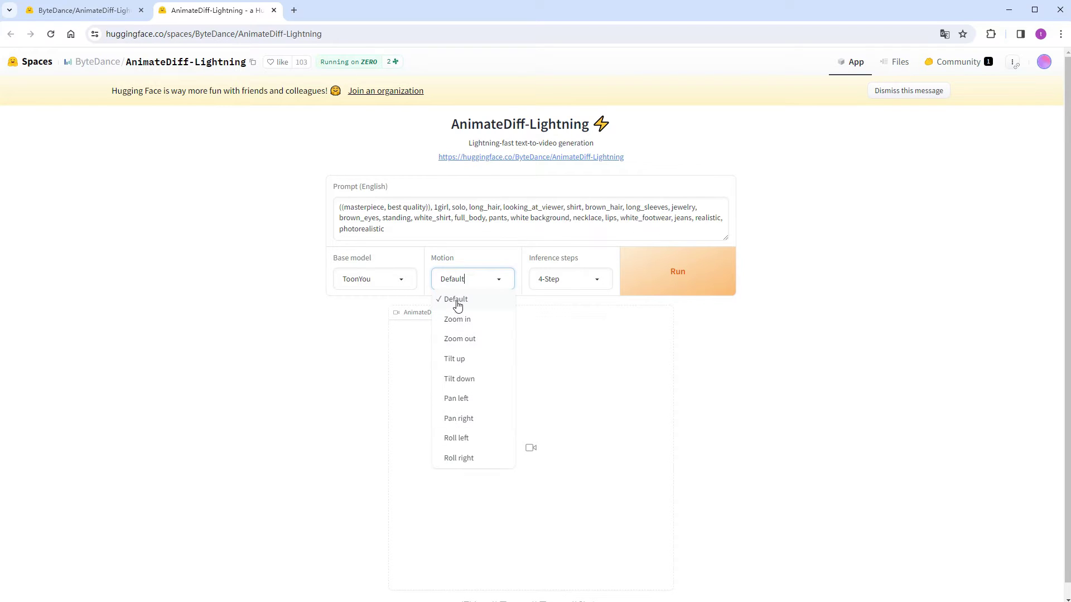
left_click(458, 300)
Keep 4-Step inference and run the generation, which returns an NSFW content warning.
left_click(574, 277)
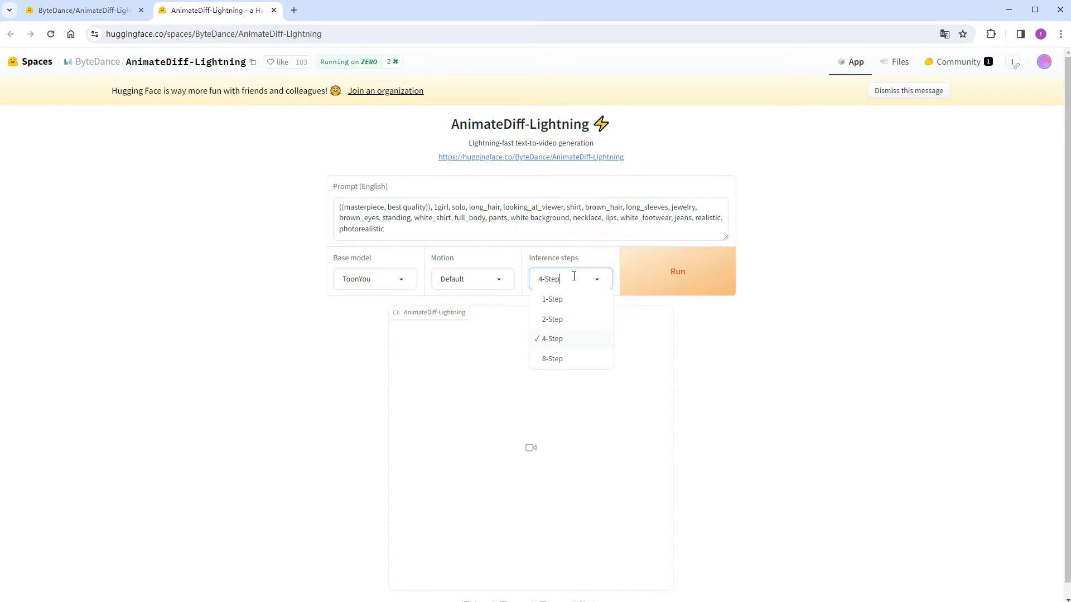
left_click(677, 275)
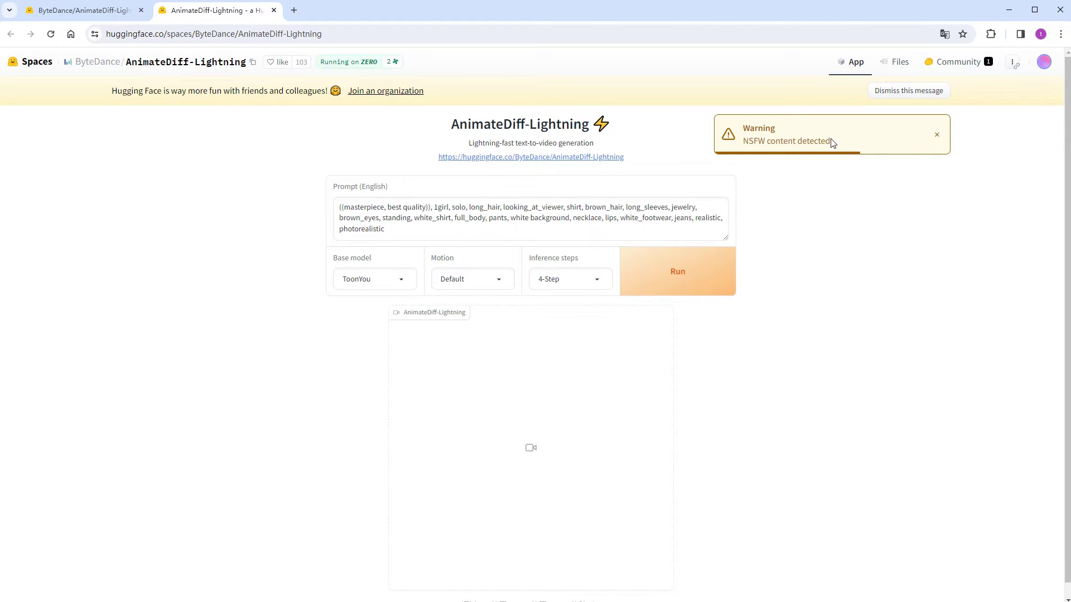
left_click_drag(776, 129, 742, 128)
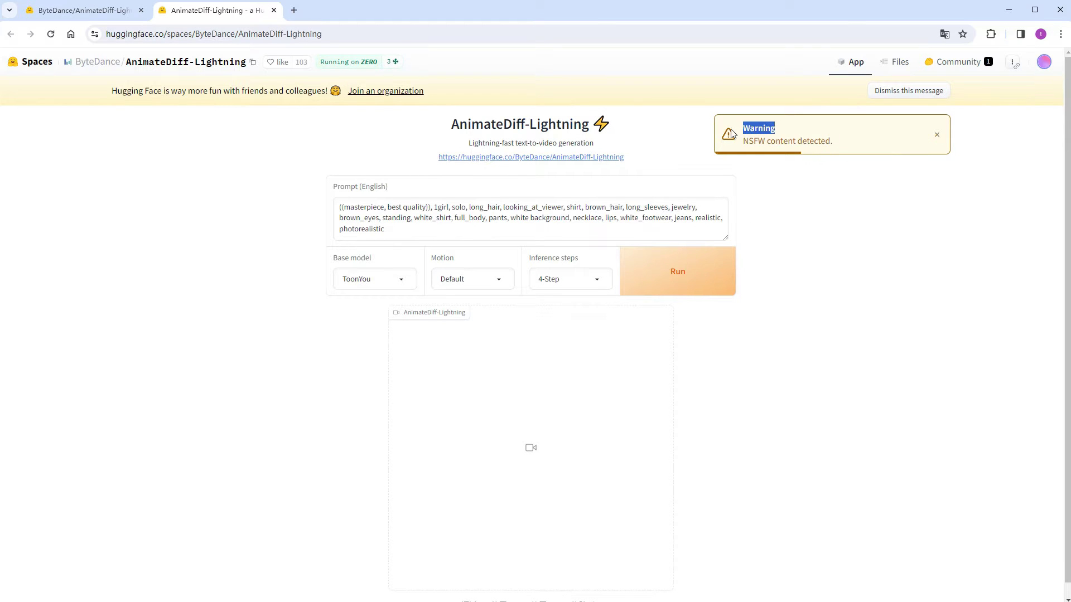
Dismiss the NSFW warning, rerun, and replay the 2-second cartoon clip of the girl in jeans.
left_click(884, 227)
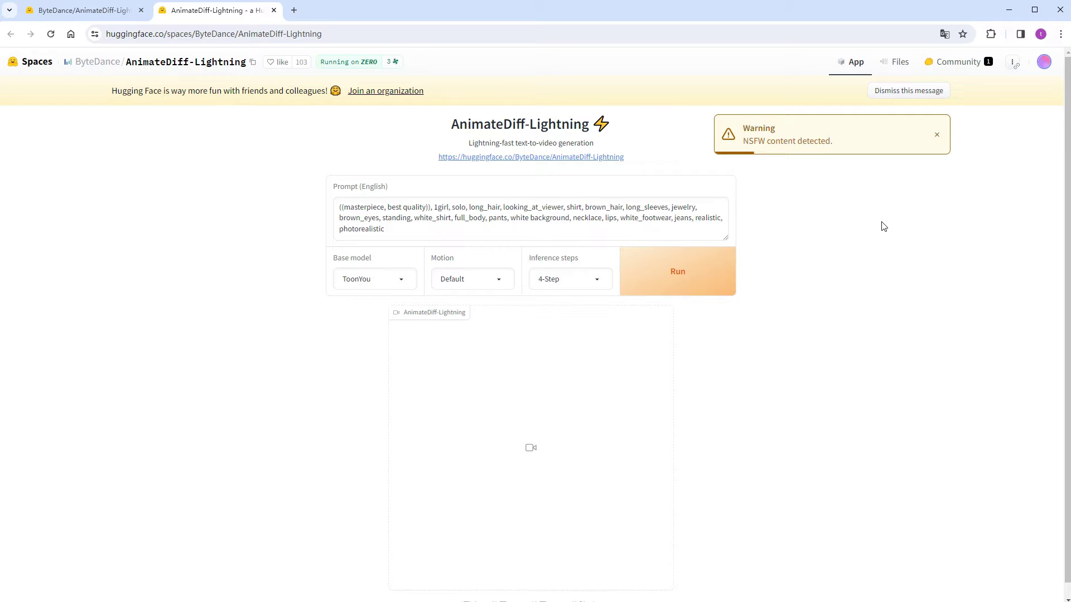
left_click(694, 281)
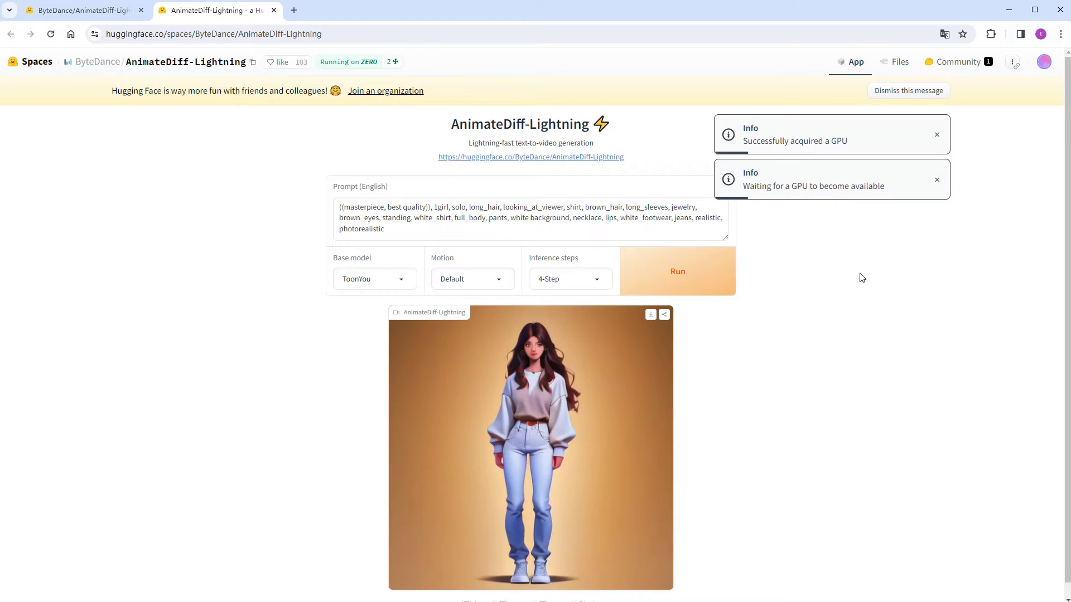
left_click(550, 467)
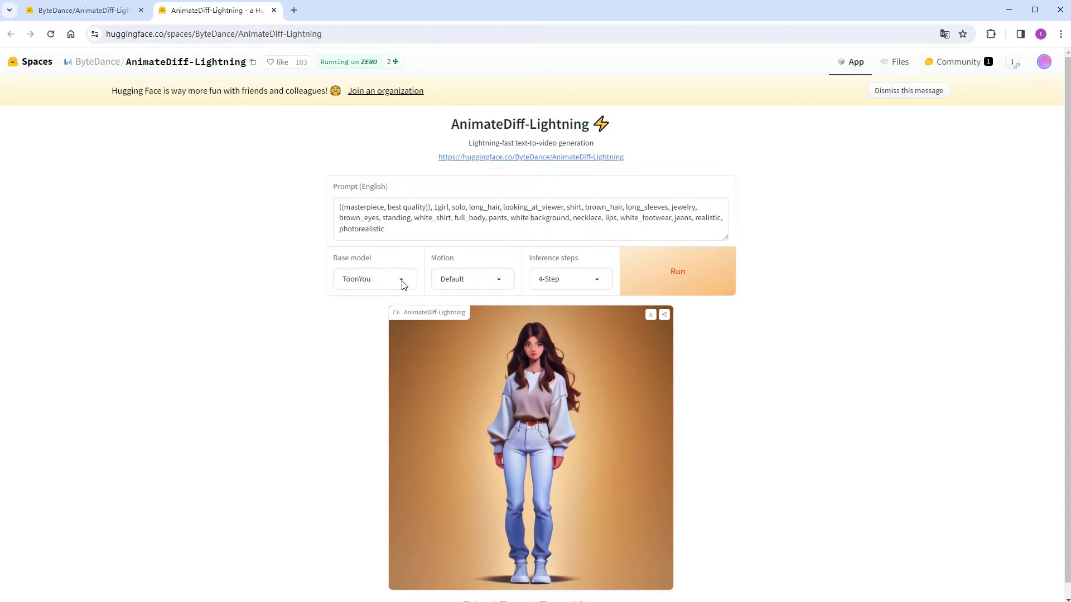
Generate with epiCRealism, Zoom in motion and 8-Step, then replay the photorealistic video.
left_click(384, 278)
left_click(375, 322)
left_click(480, 276)
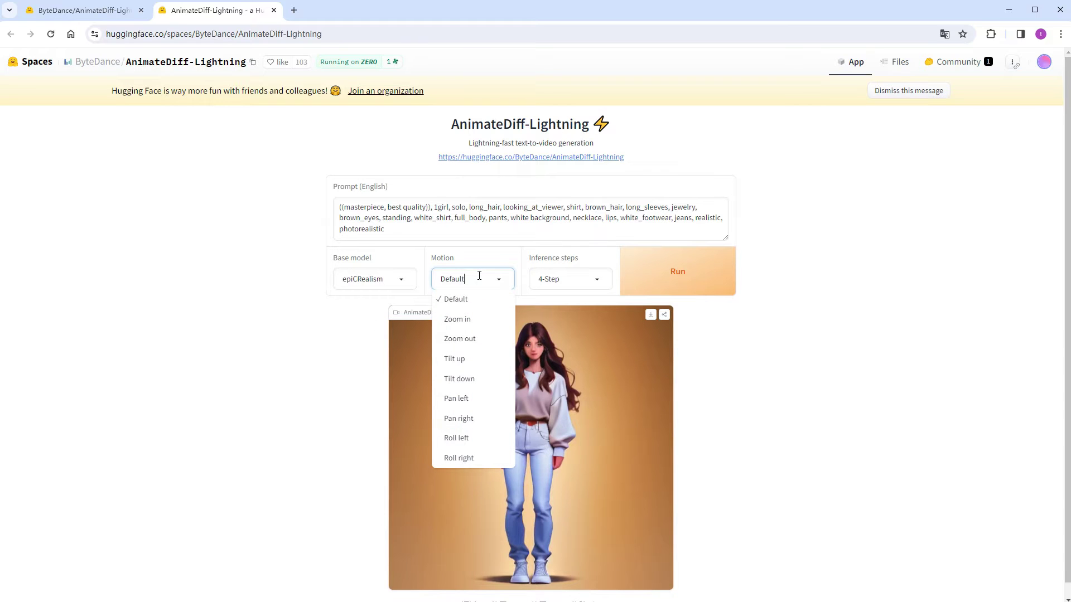
left_click(471, 320)
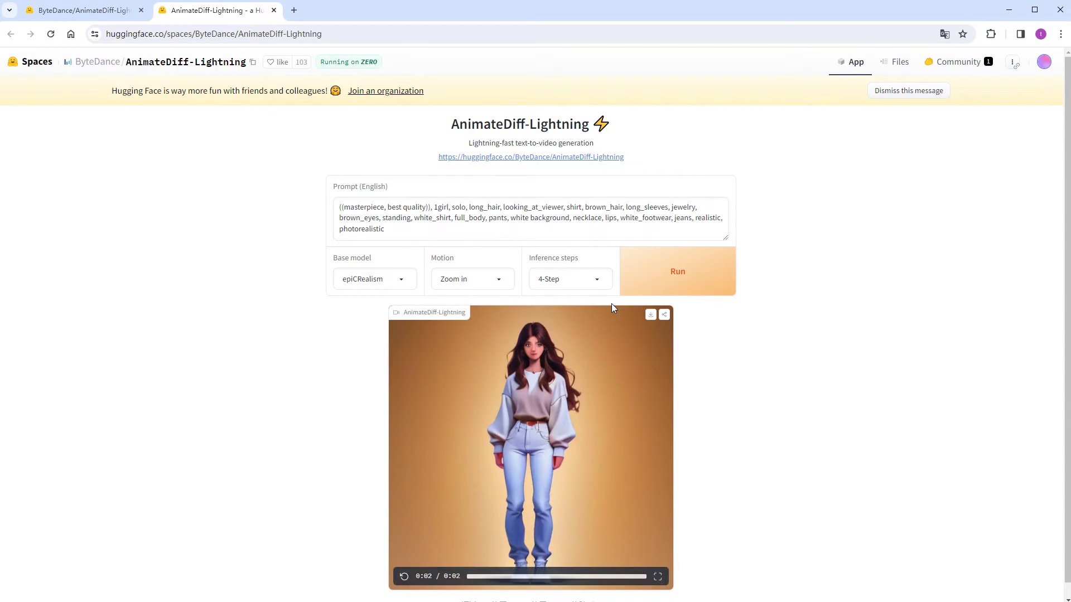
left_click(568, 279)
left_click(558, 360)
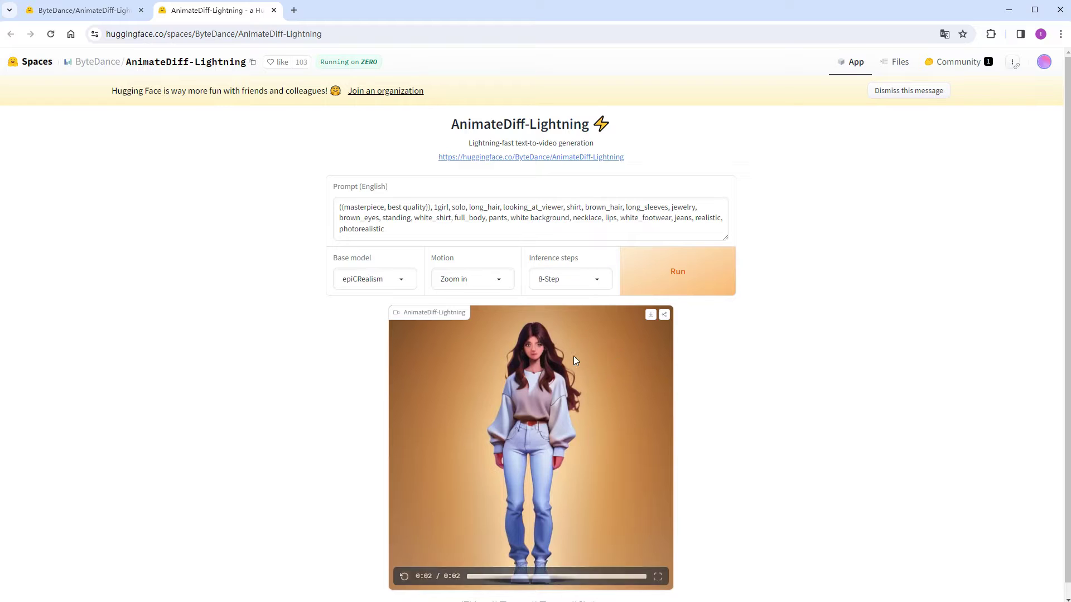
left_click(704, 283)
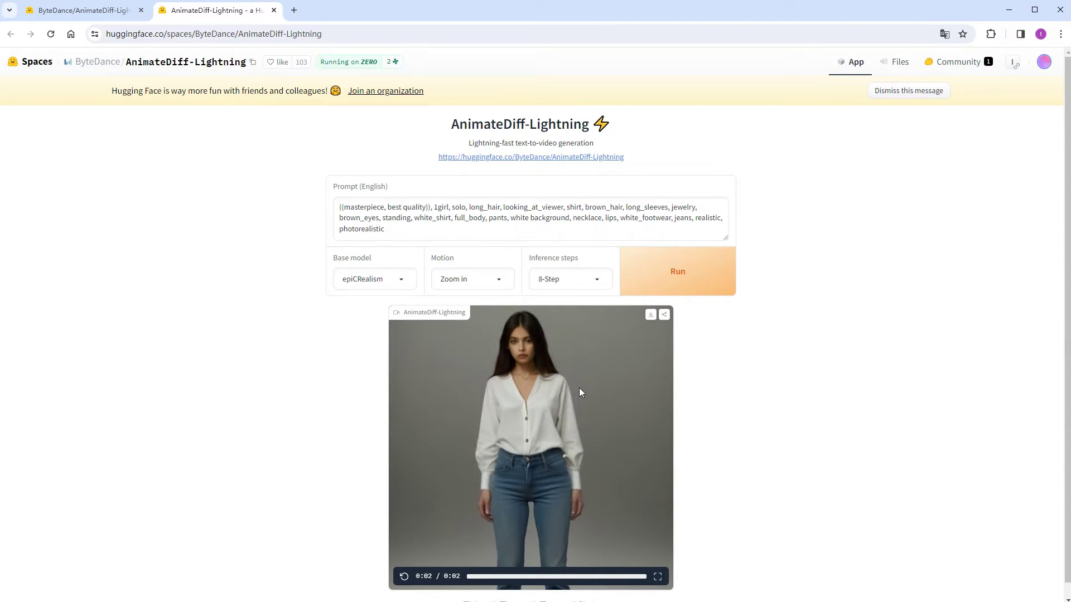
left_click(404, 579)
On the AnimateDiff-Lightning model card, highlight the recommended realistic and anime/cartoon base models.
left_click(83, 15)
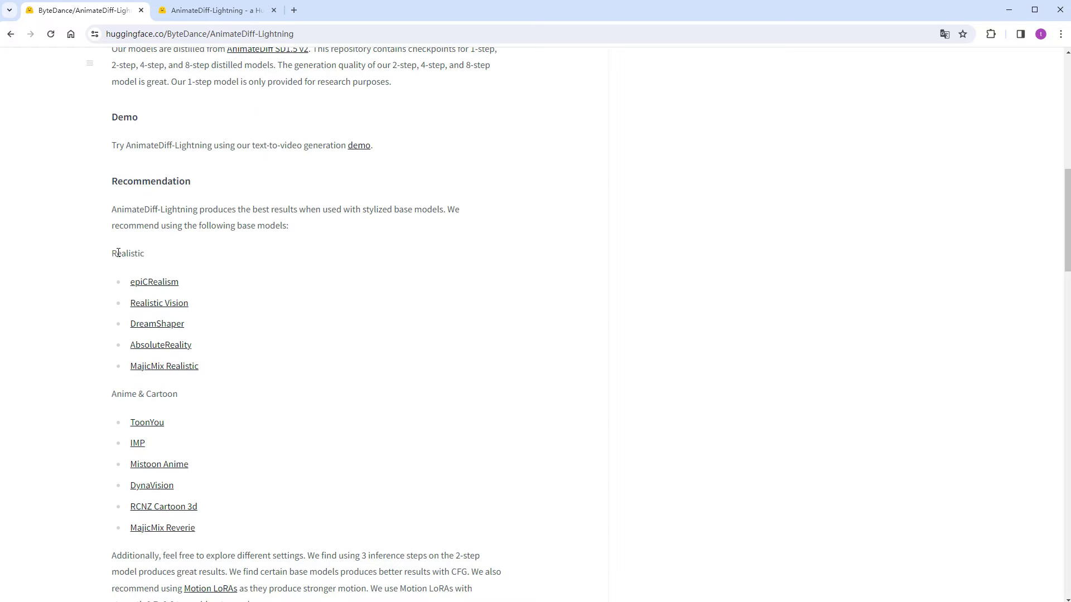
double_click(118, 253)
left_click_drag(227, 376, 102, 280)
left_click(319, 411)
left_click_drag(219, 528, 107, 434)
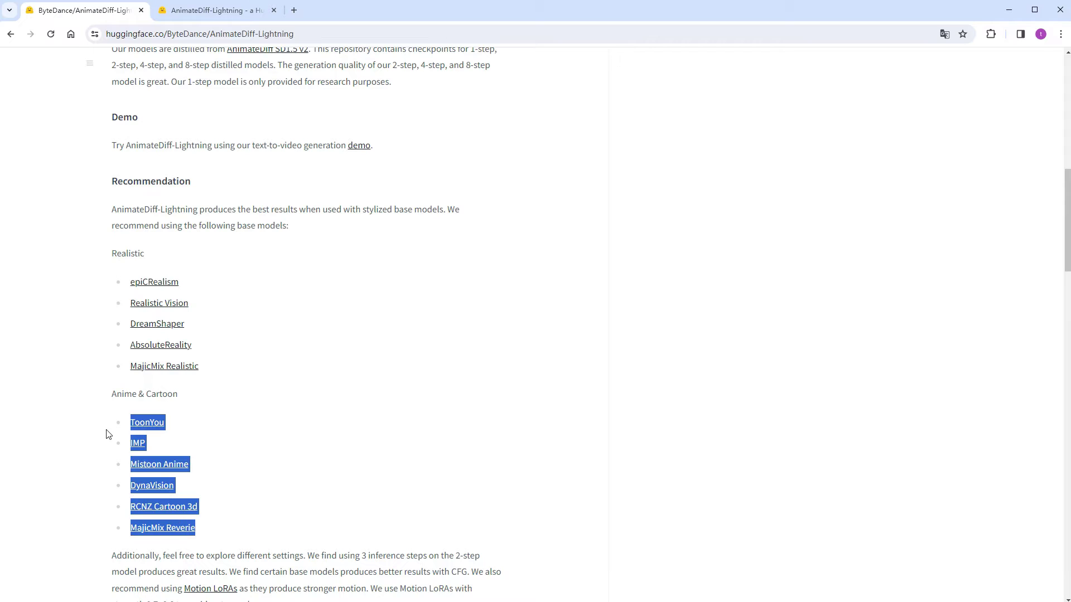
left_click(299, 450)
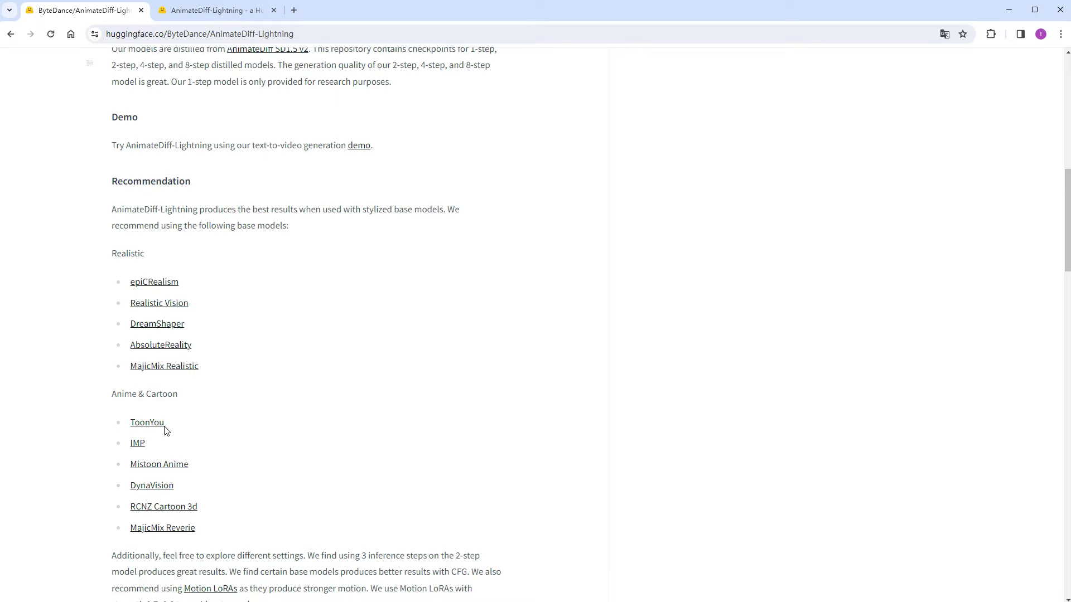
Scroll past the Diffusers code to the ComfyUI Usage steps and example workflow screenshot.
scroll(584, 446, "down", 6)
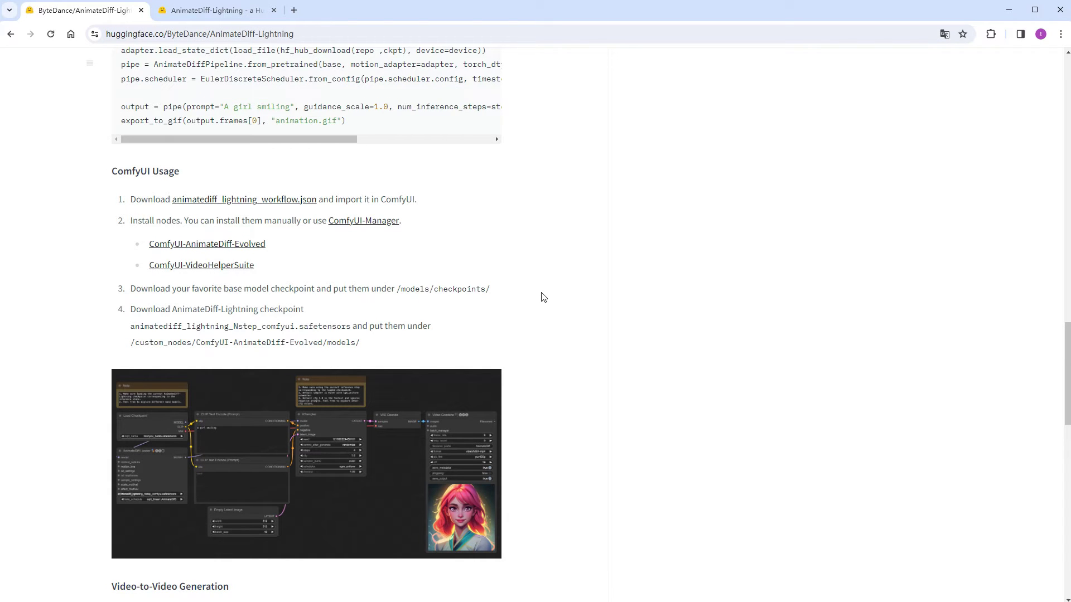
scroll(543, 298, "down", 1)
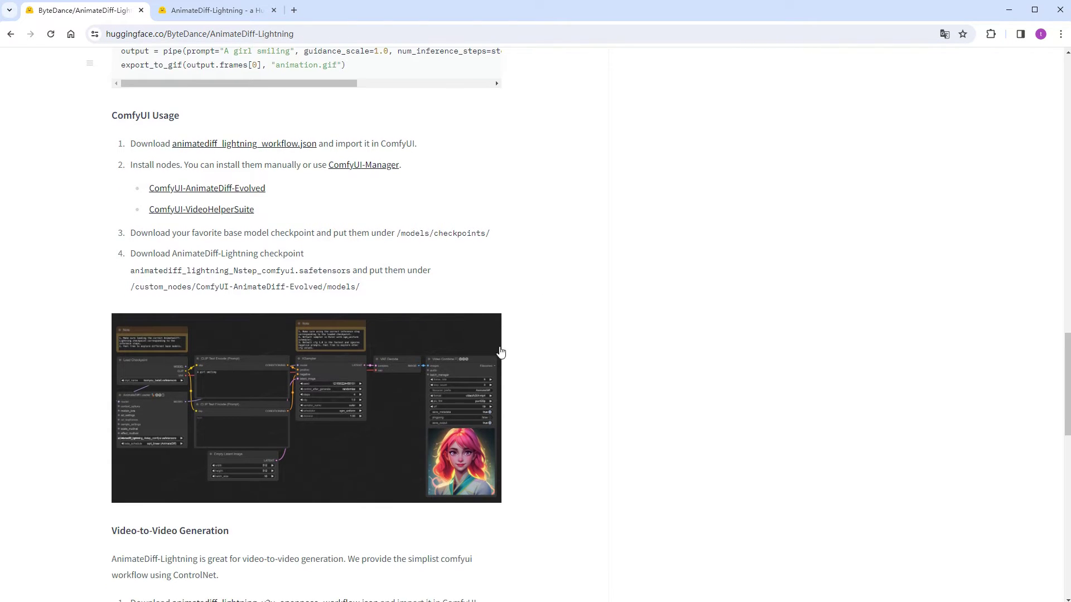
left_click(413, 393)
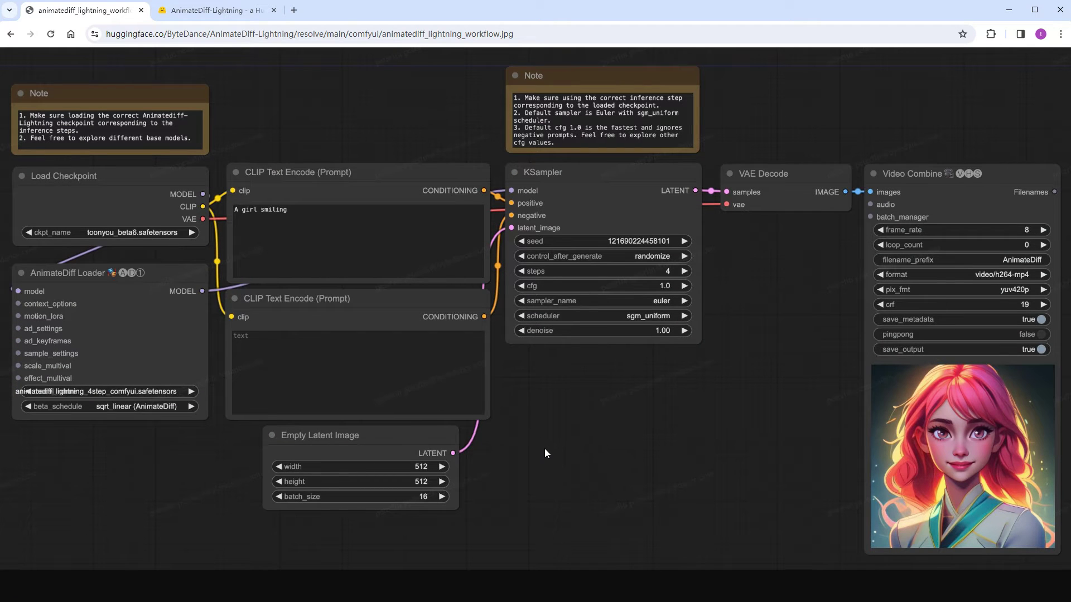
left_click(10, 34)
scroll(636, 364, "down", 3)
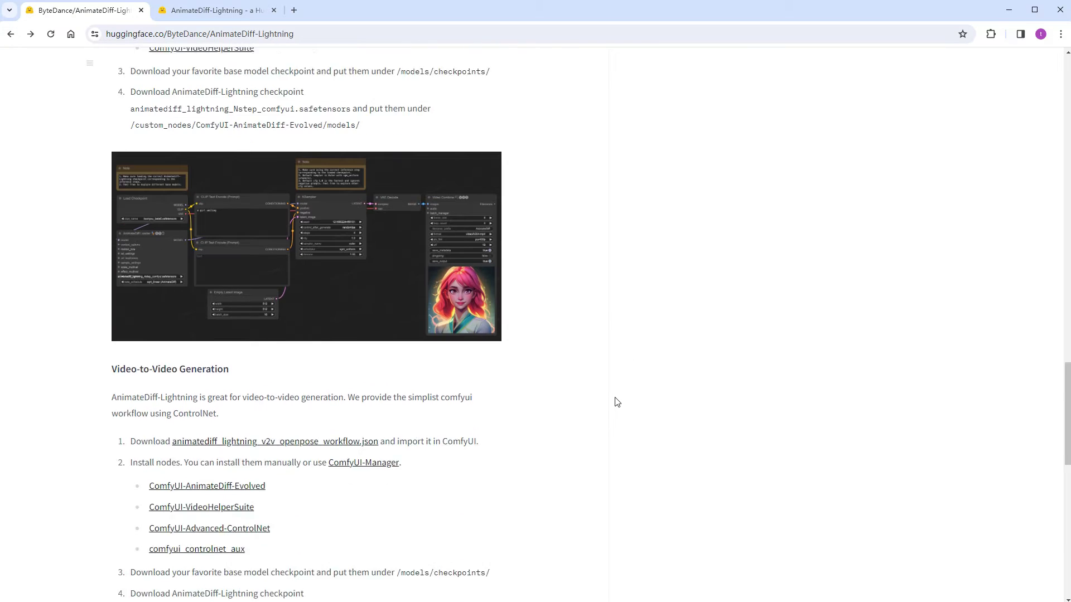
scroll(618, 401, "down", 9)
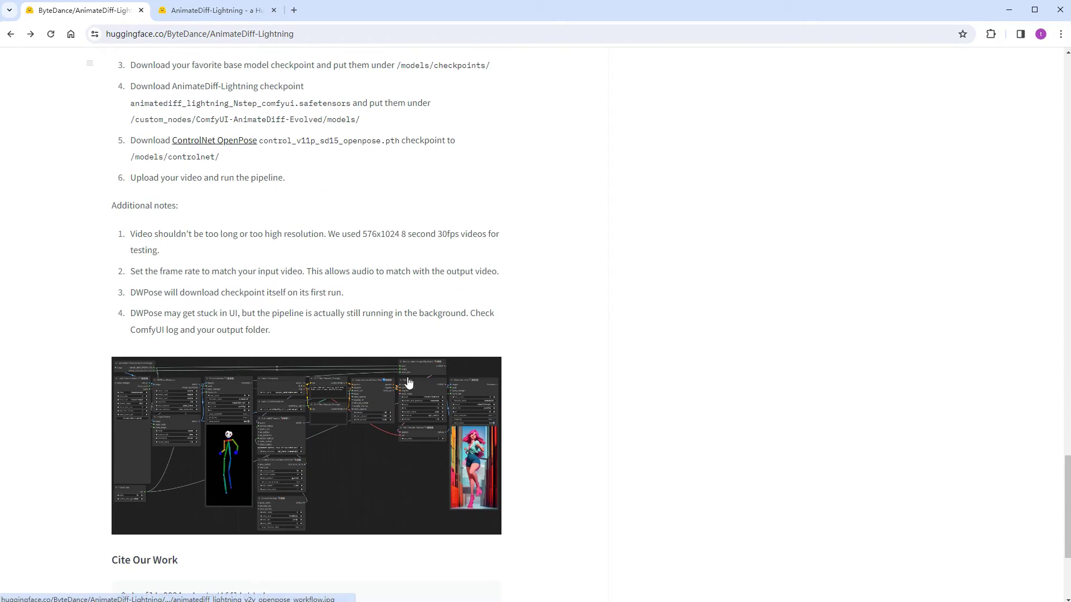
left_click(283, 418)
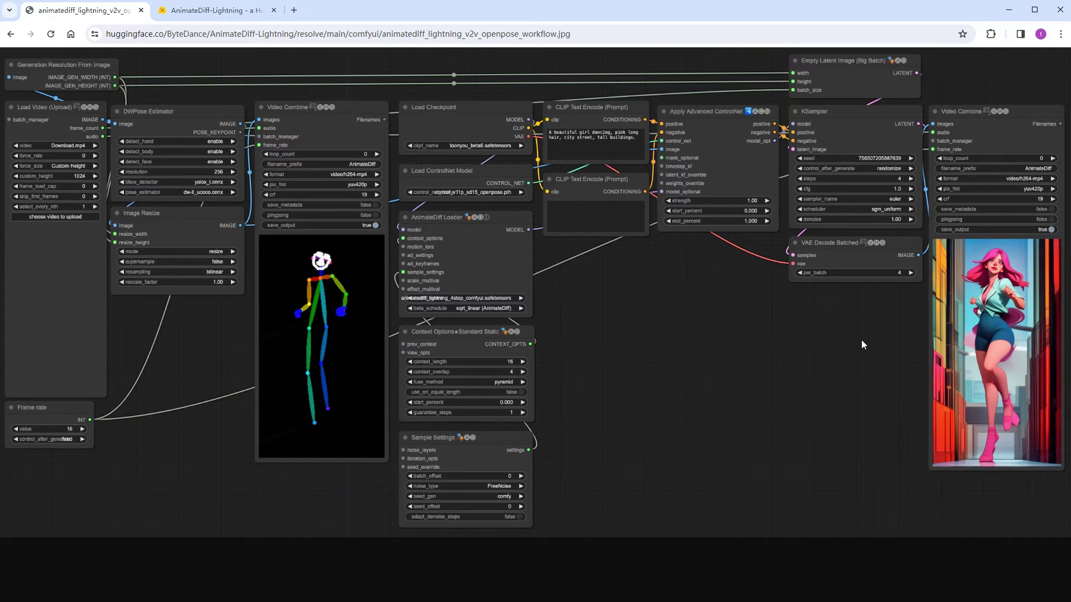
left_click(10, 34)
scroll(562, 367, "up", 20)
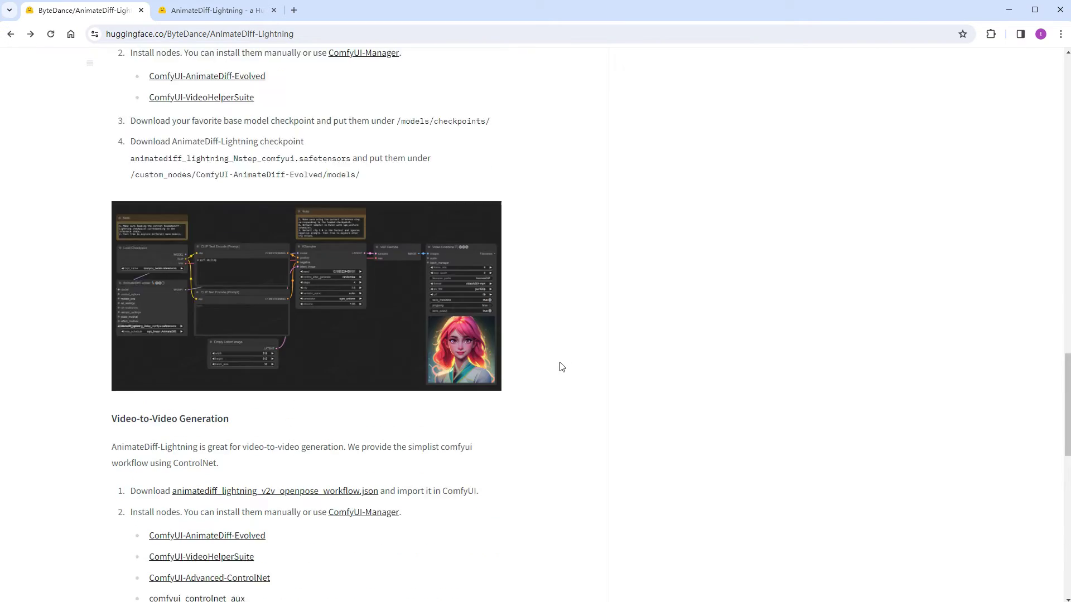
Review the AnimateDiff-Lightning safetensors files under Files and versions, then switch to ComfyUI.
scroll(574, 359, "up", 15)
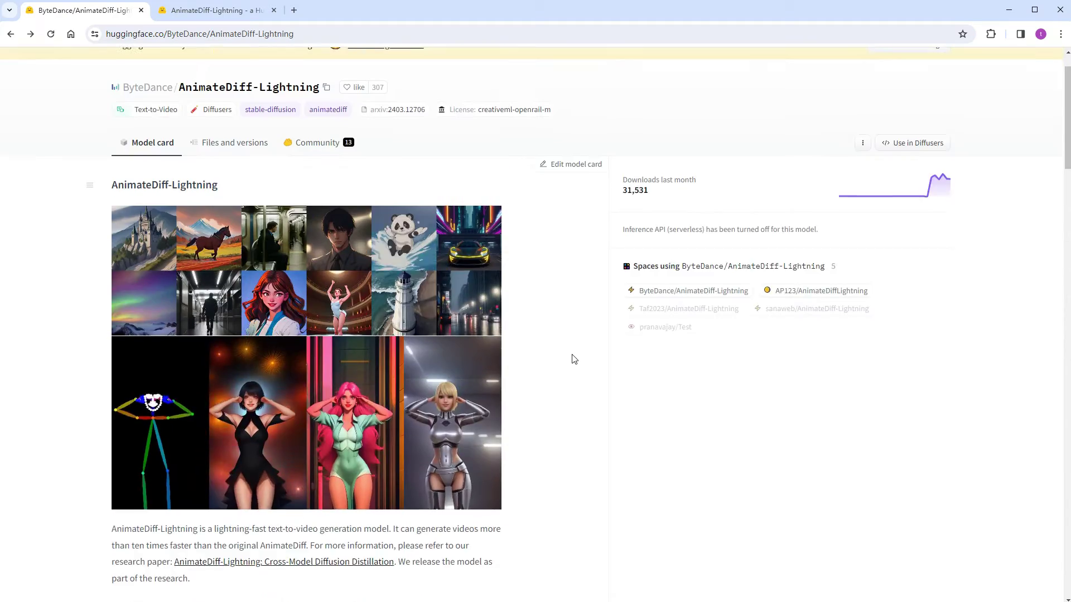
left_click(226, 201)
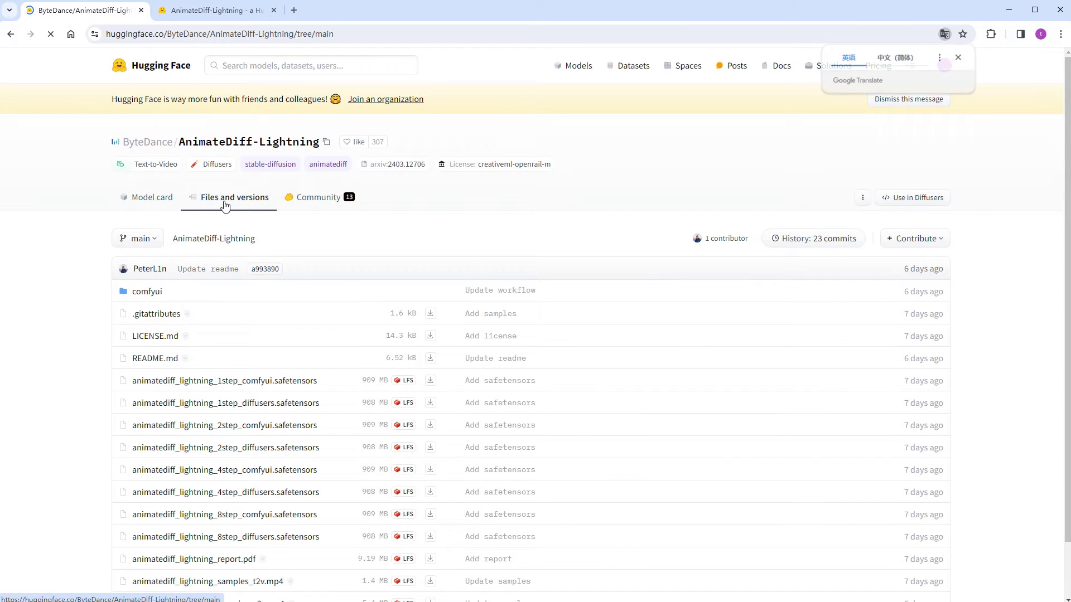
scroll(262, 374, "down", 1)
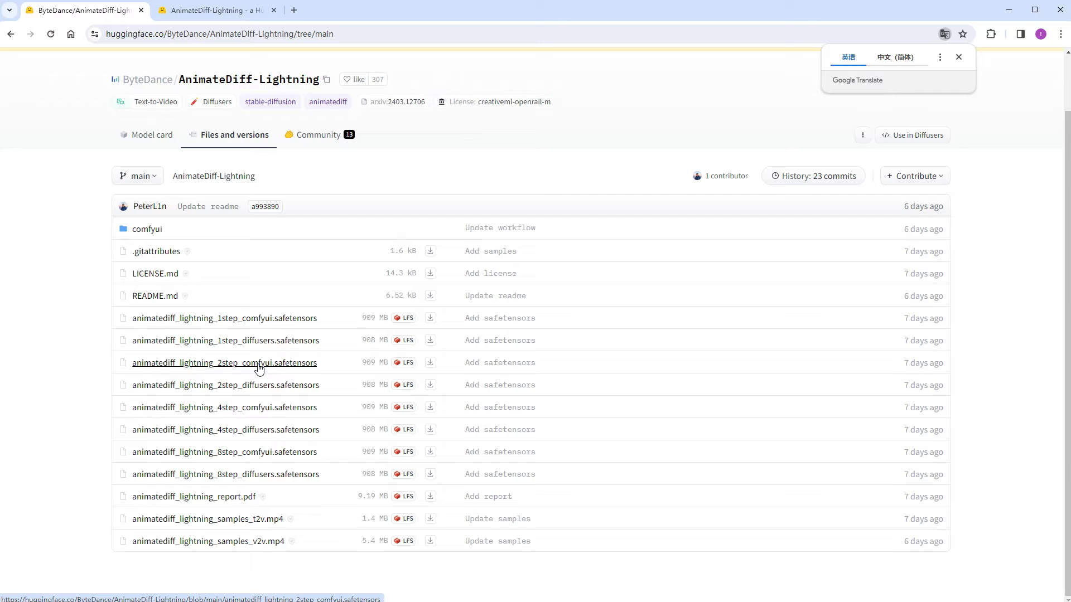
key("alt+Tab")
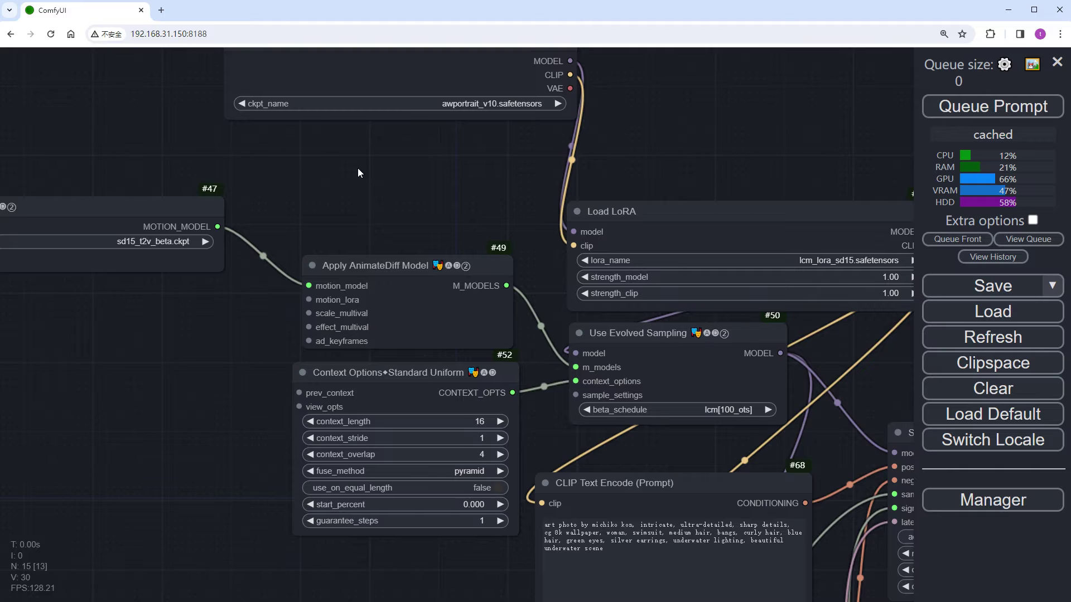
Set the Load Checkpoint model to majicmixRealistic_v7.safetensors.
left_click_drag(358, 172, 367, 244)
left_click(439, 176)
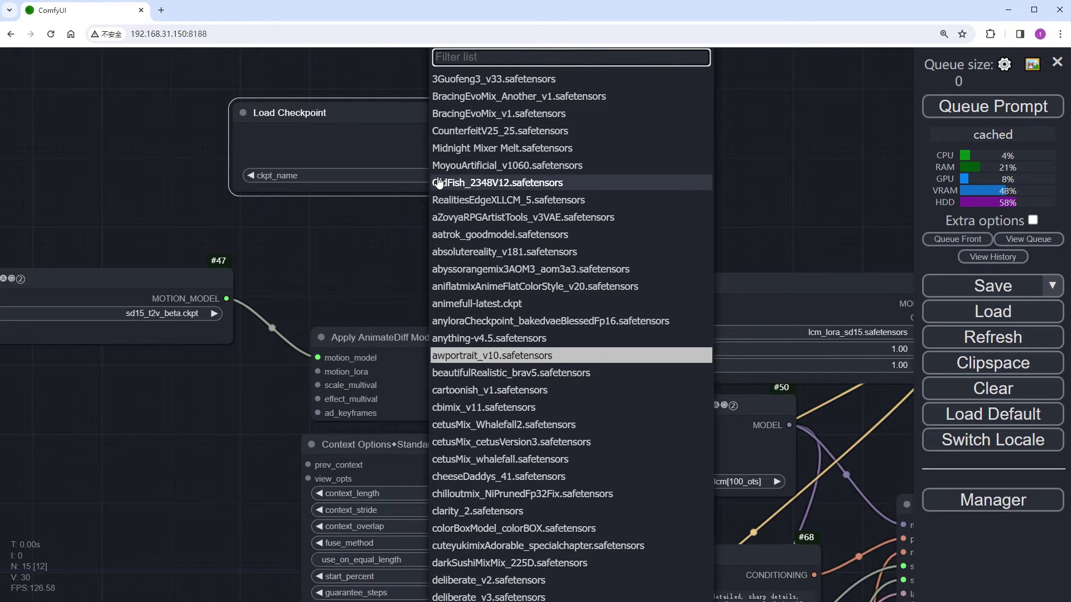
type("MAJ")
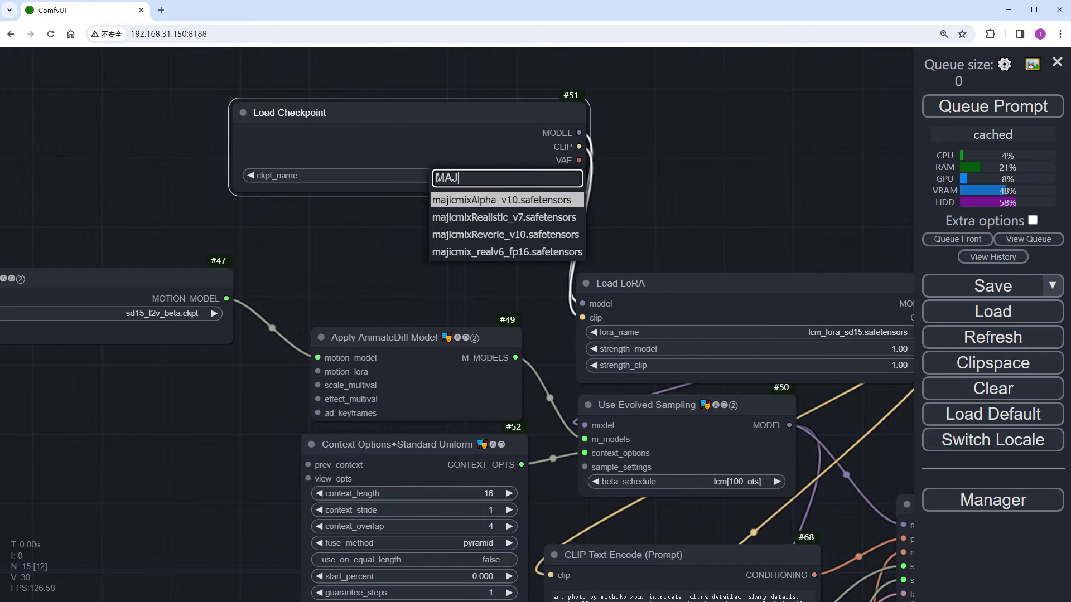
left_click(476, 218)
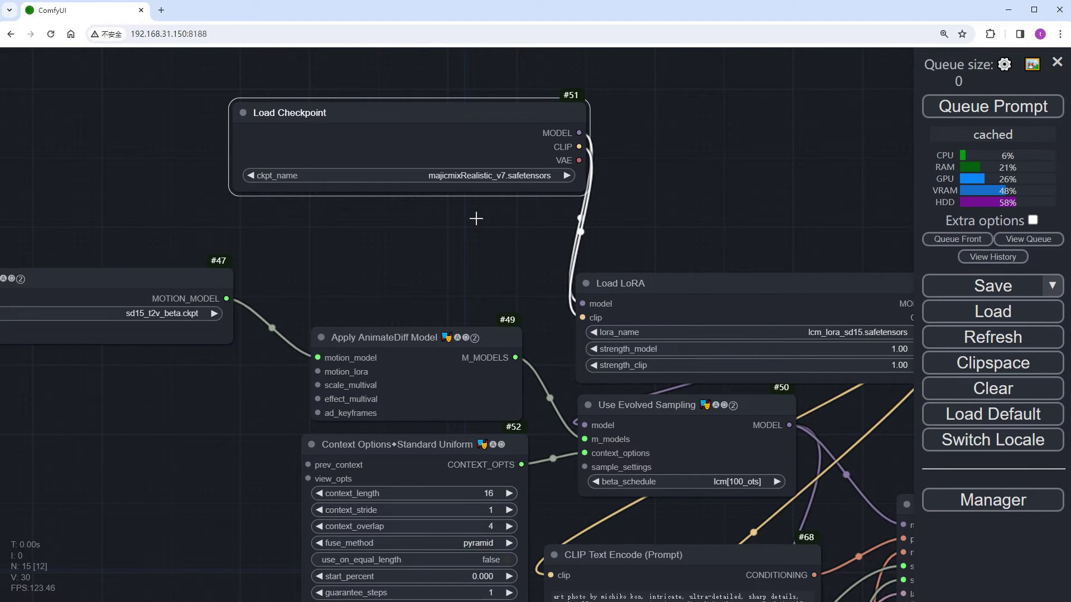
Add a Sample Settings node feeding Use Evolved Sampling's sample_settings, with noise_type FreeNoise.
scroll(292, 304, "down", 5)
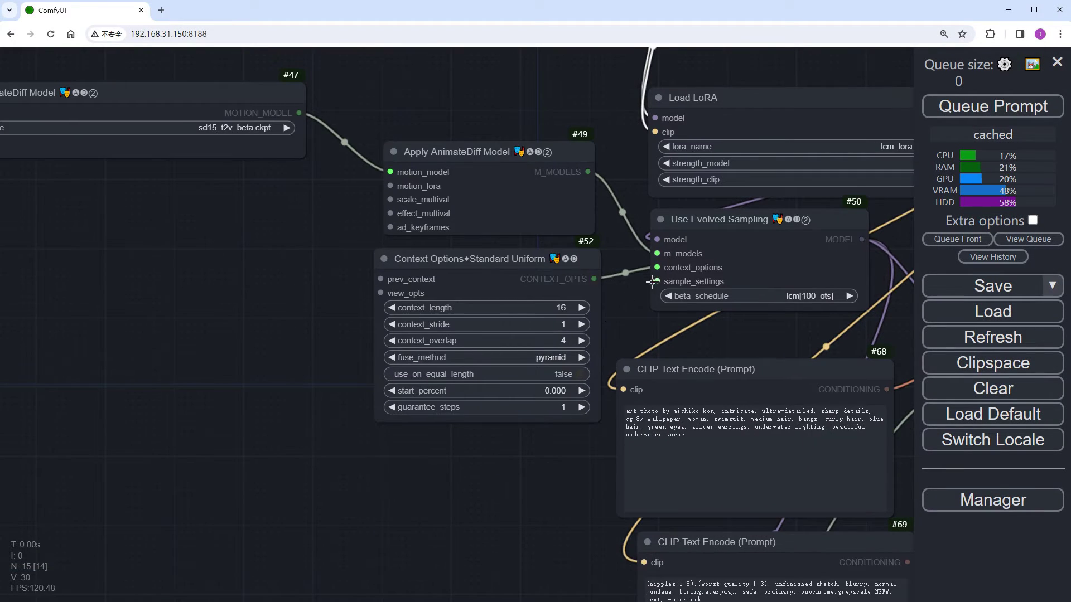
left_click_drag(652, 281, 216, 301)
left_click(282, 405)
left_click_drag(394, 496, 251, 496)
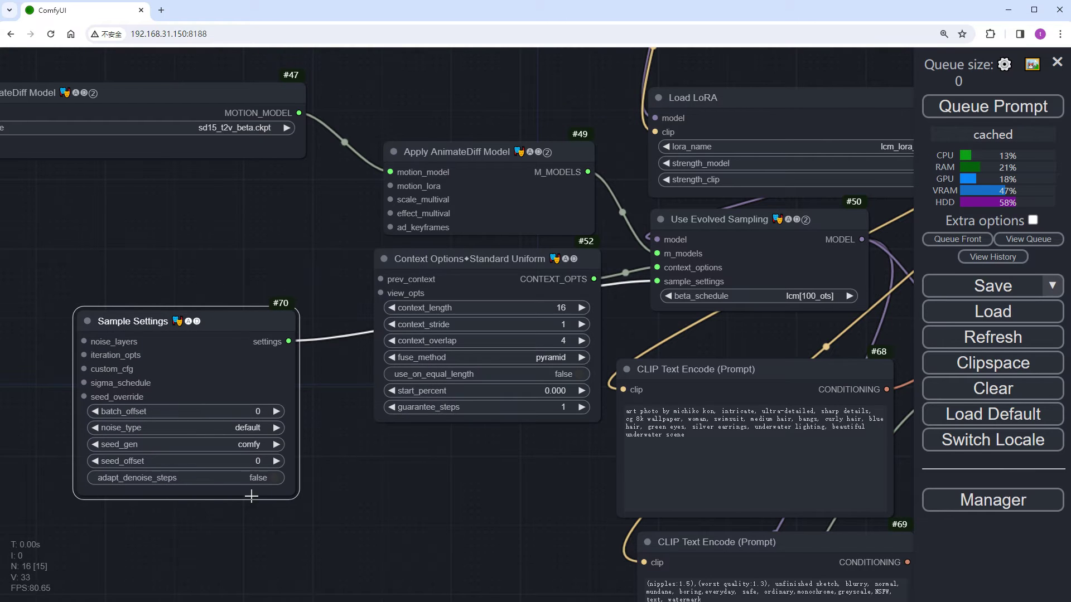
left_click(246, 427)
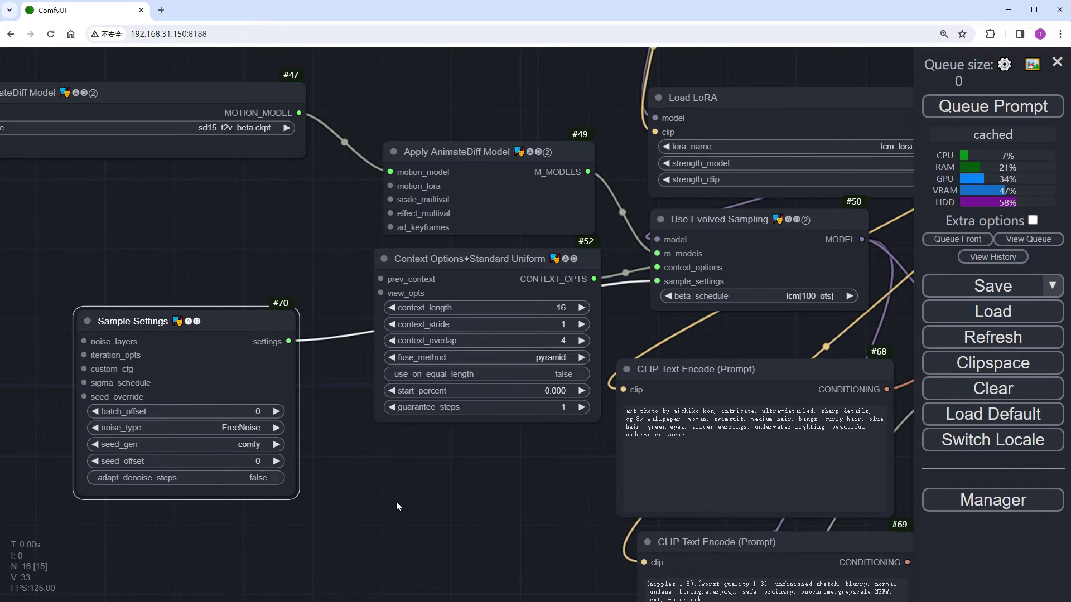
Delete the old Video Combine node next to VAE Decode.
left_click_drag(397, 502, 186, 303)
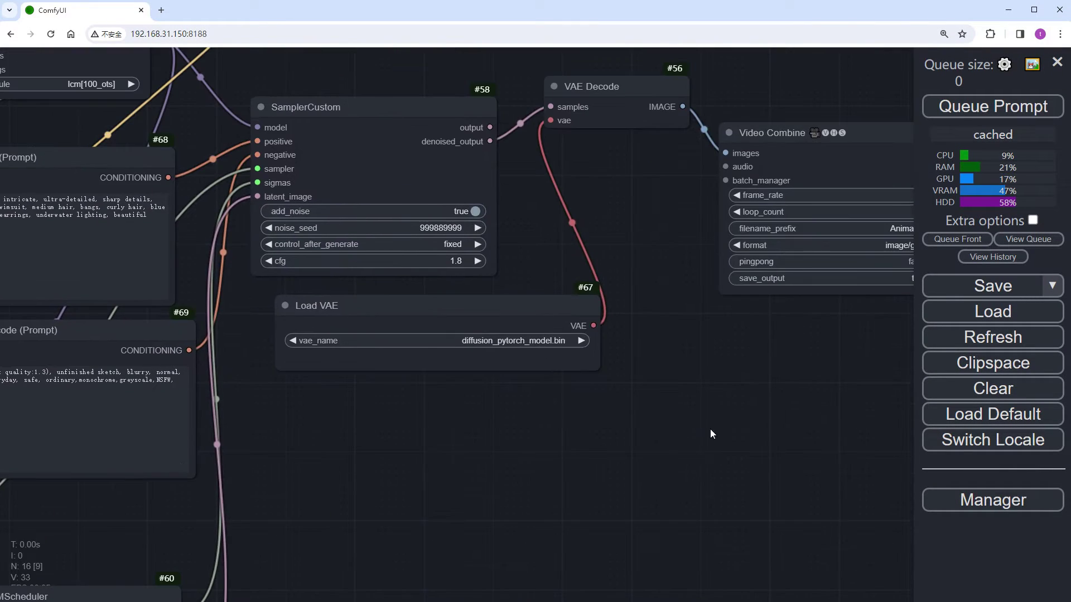
left_click_drag(710, 434, 456, 519)
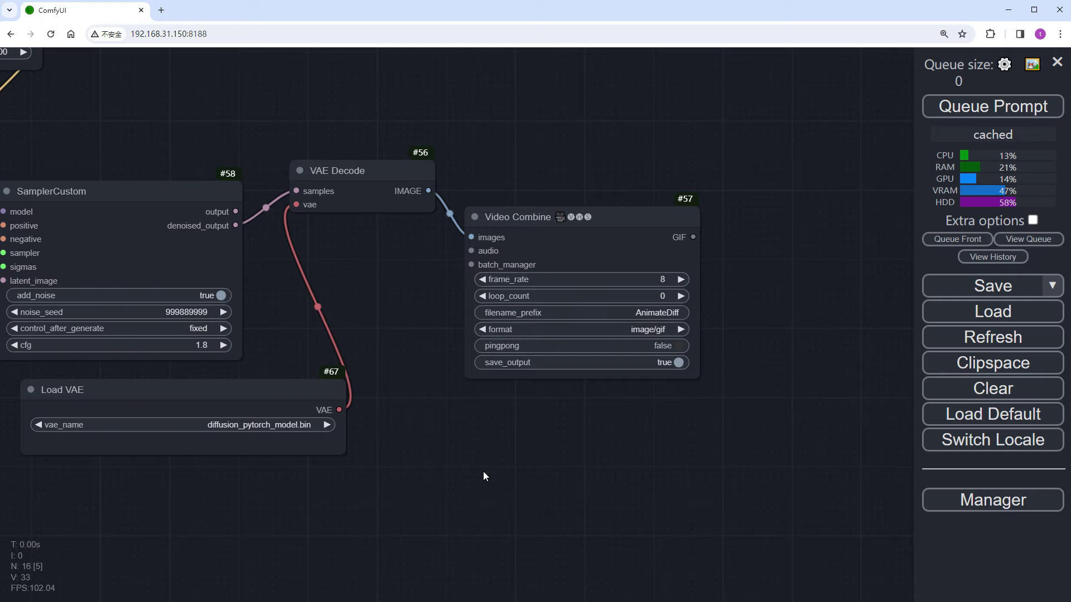
left_click_drag(542, 227, 590, 145)
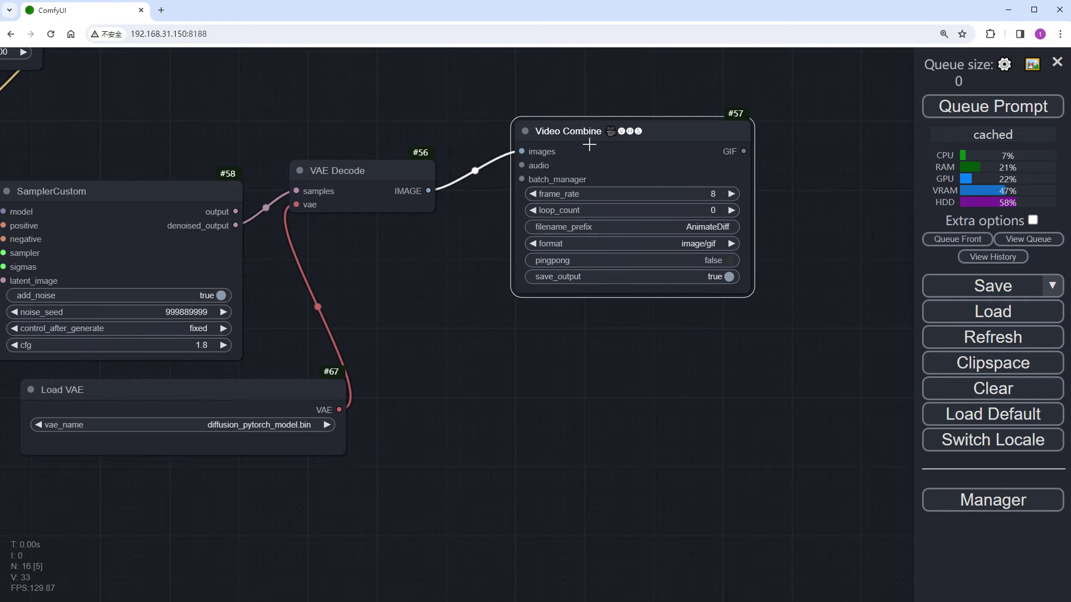
key("Delete")
Add a new Video Combine from VAE Decode's IMAGE output with video/h264-mp4, and queue the prompt.
left_click_drag(428, 191, 492, 177)
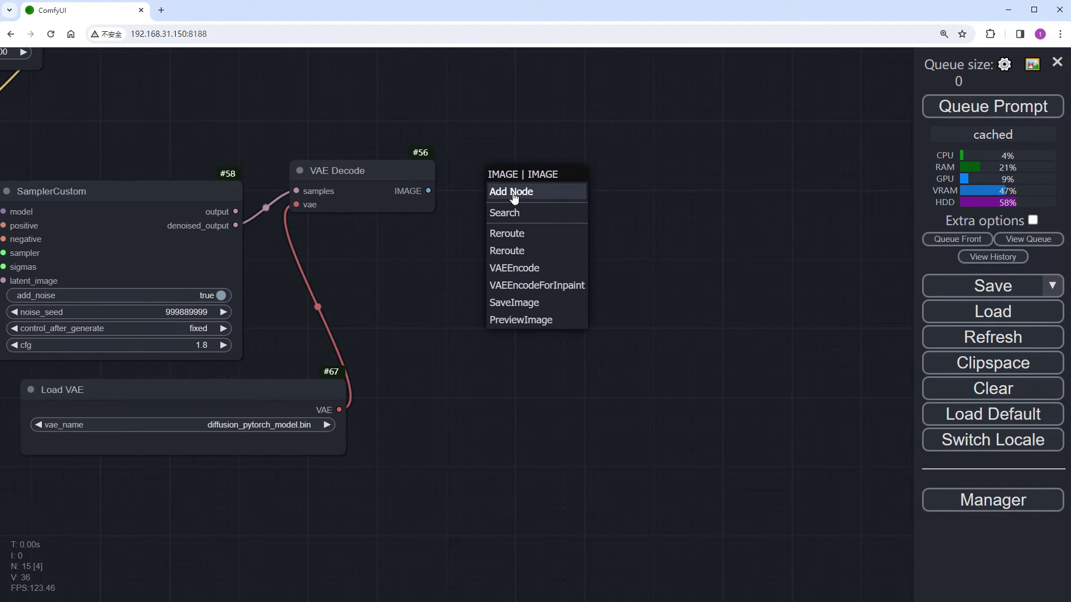
left_click(566, 191)
left_click(630, 377)
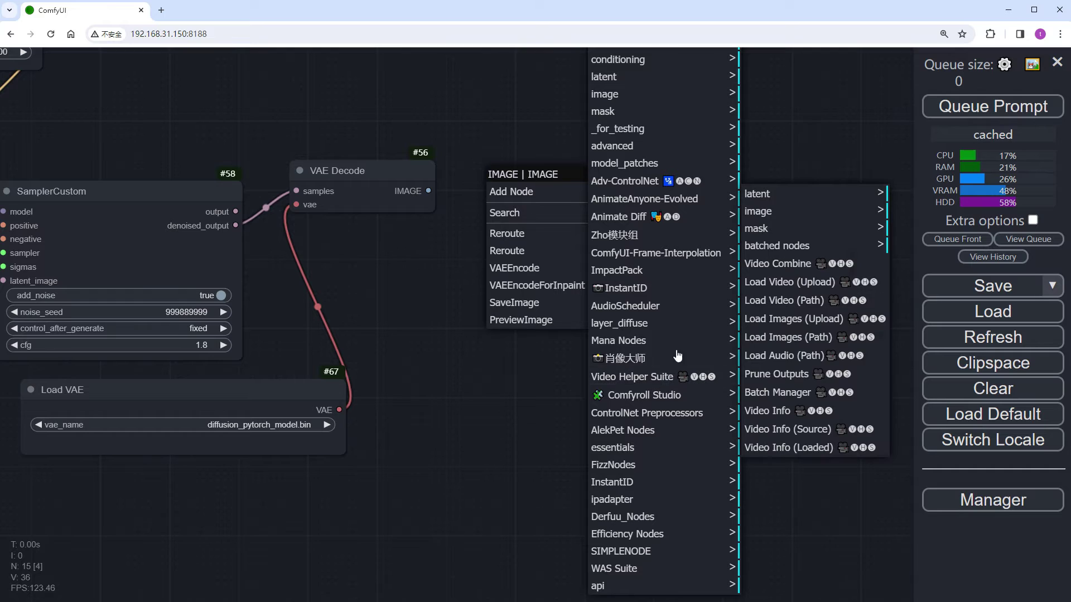
left_click(767, 264)
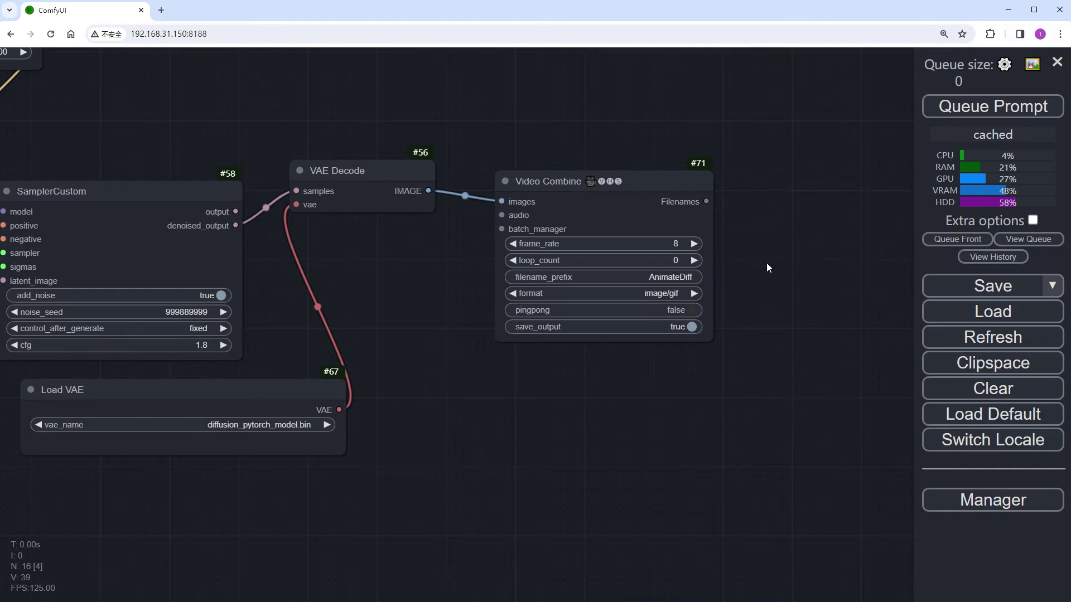
left_click(655, 296)
left_click(676, 381)
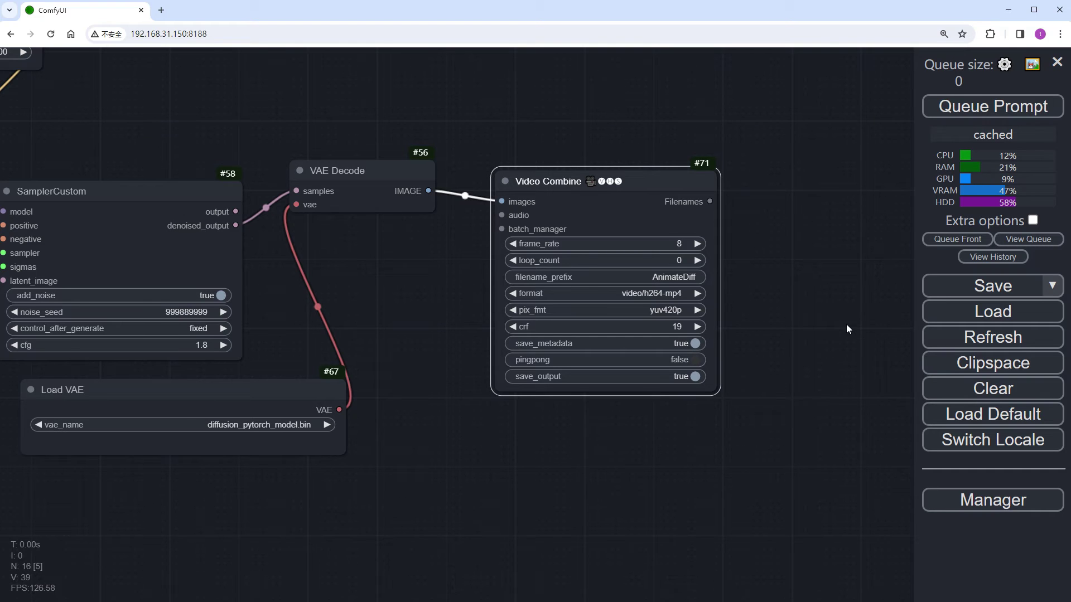
left_click(959, 106)
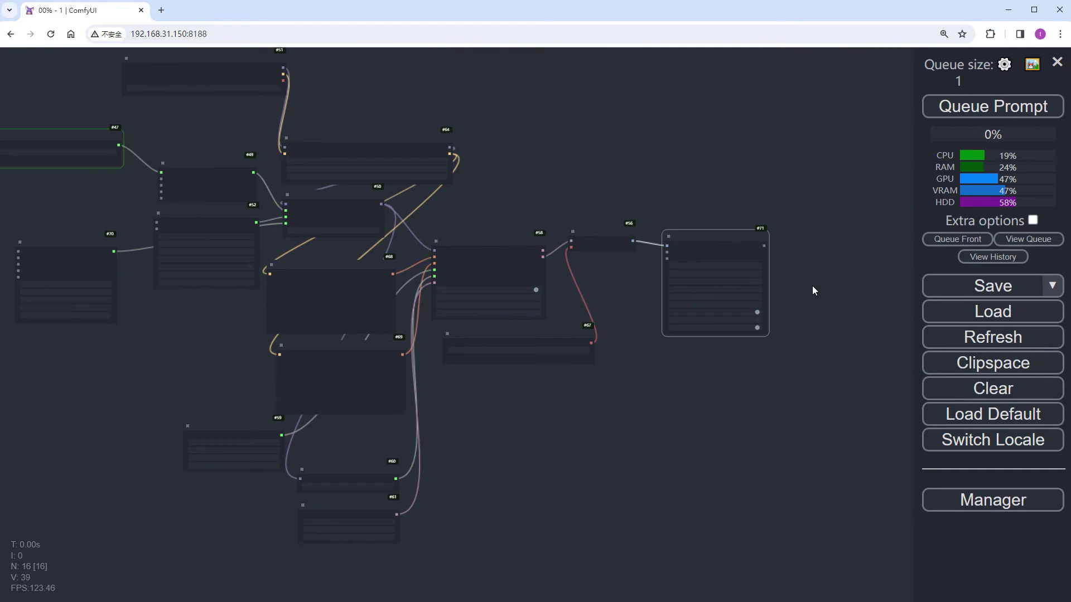
Zoom in on the finished underwater portrait video preview, then zoom back out.
scroll(772, 365, "up", 10)
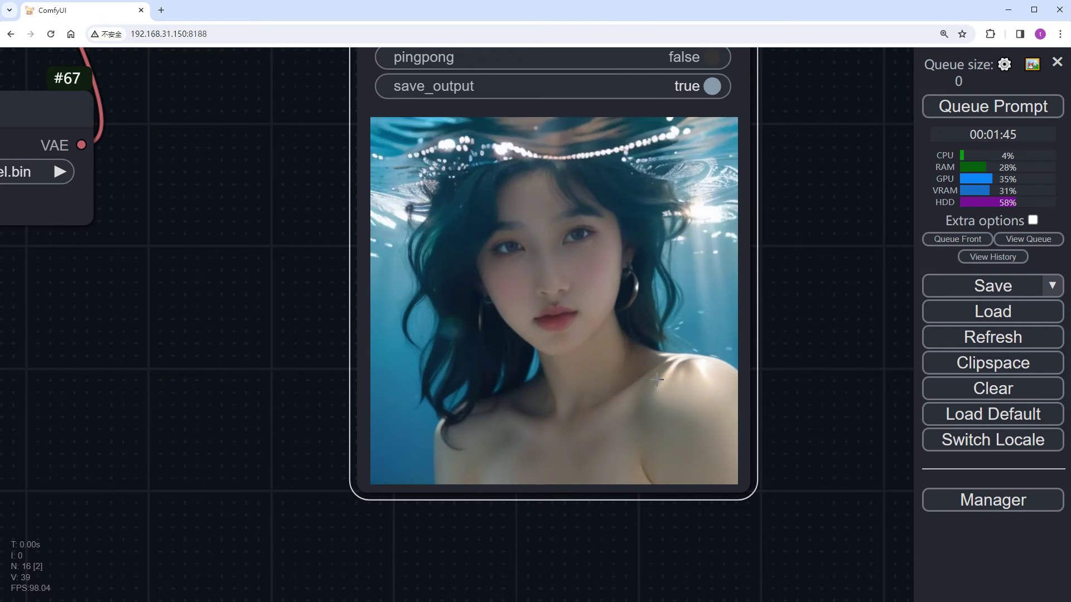
scroll(656, 380, "down", 15)
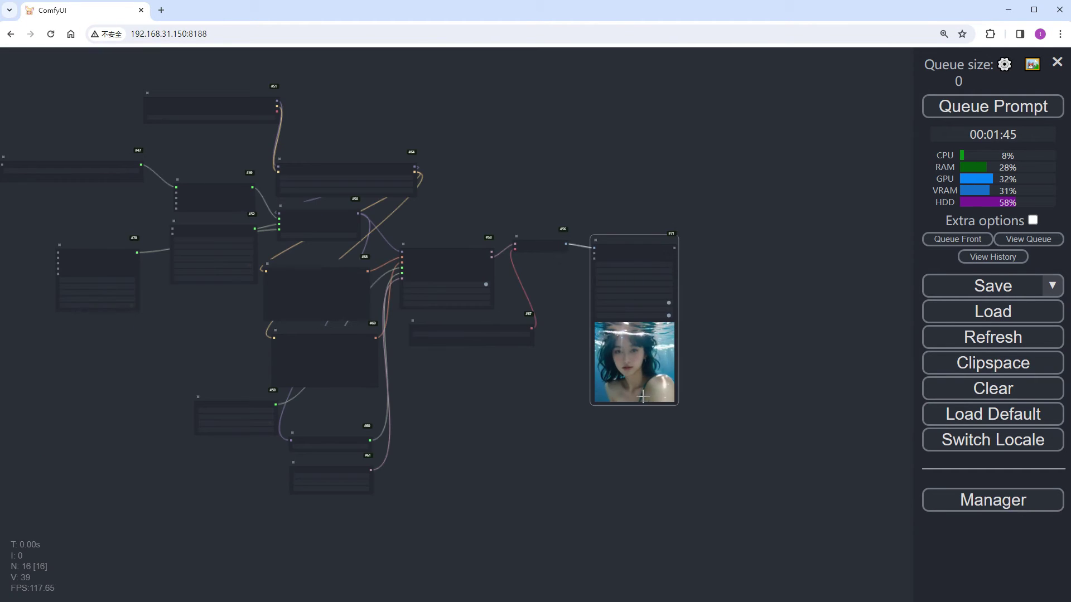
scroll(623, 460, "down", 2)
Group all existing nodes and title the group 'LCM'.
left_click_drag(718, 495, 179, 139)
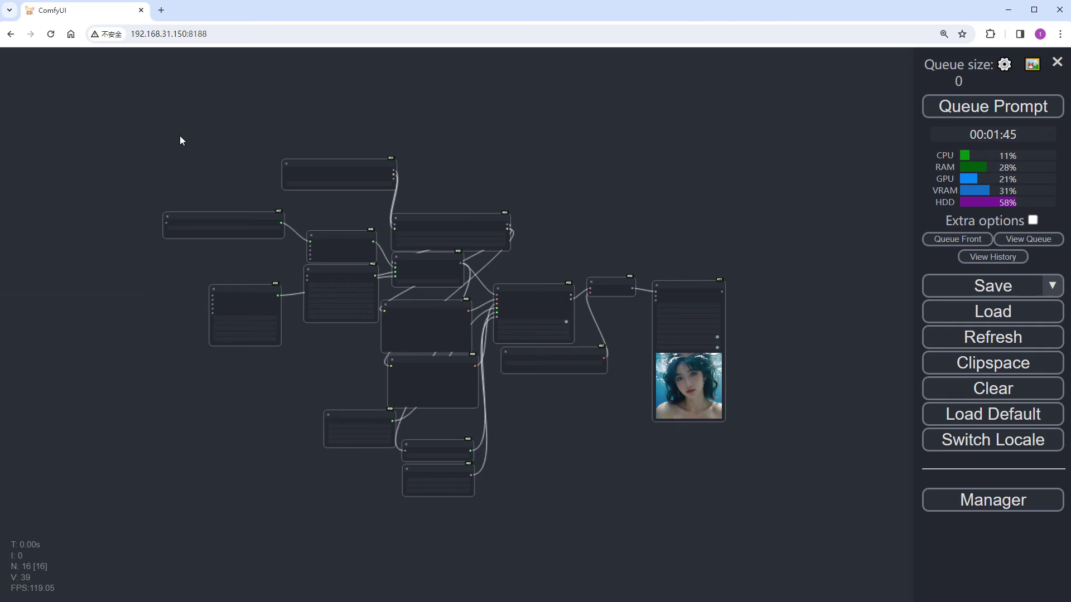
right_click(576, 364)
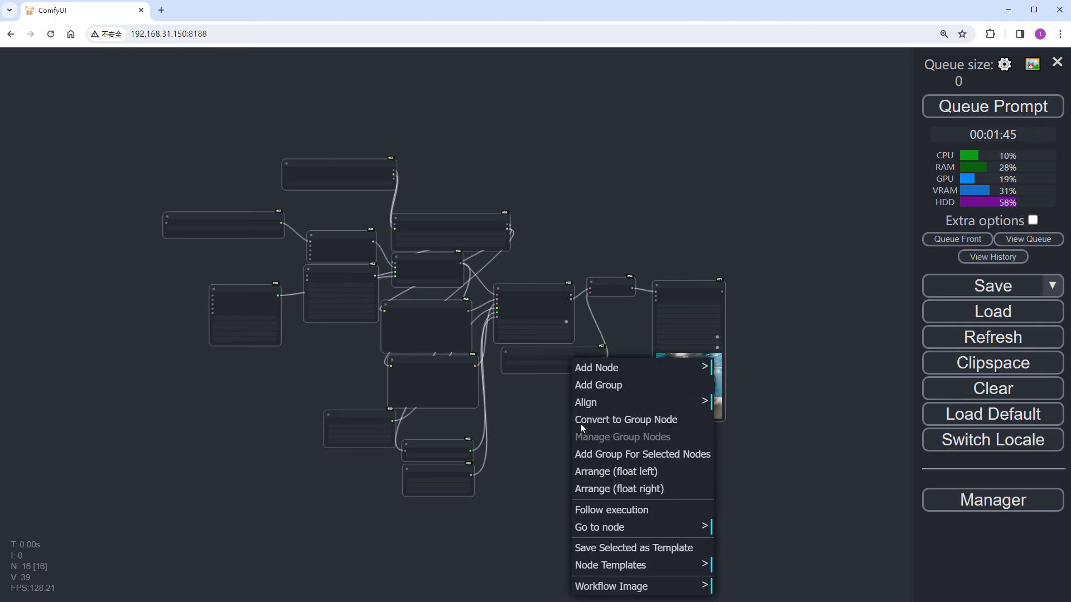
left_click(659, 463)
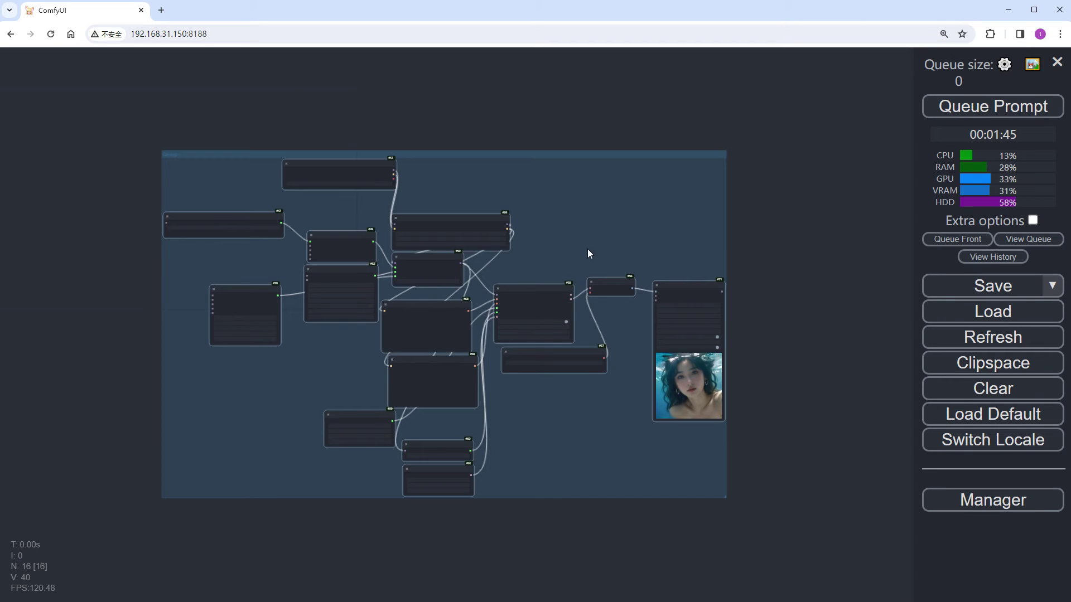
right_click(192, 157)
left_click(212, 469)
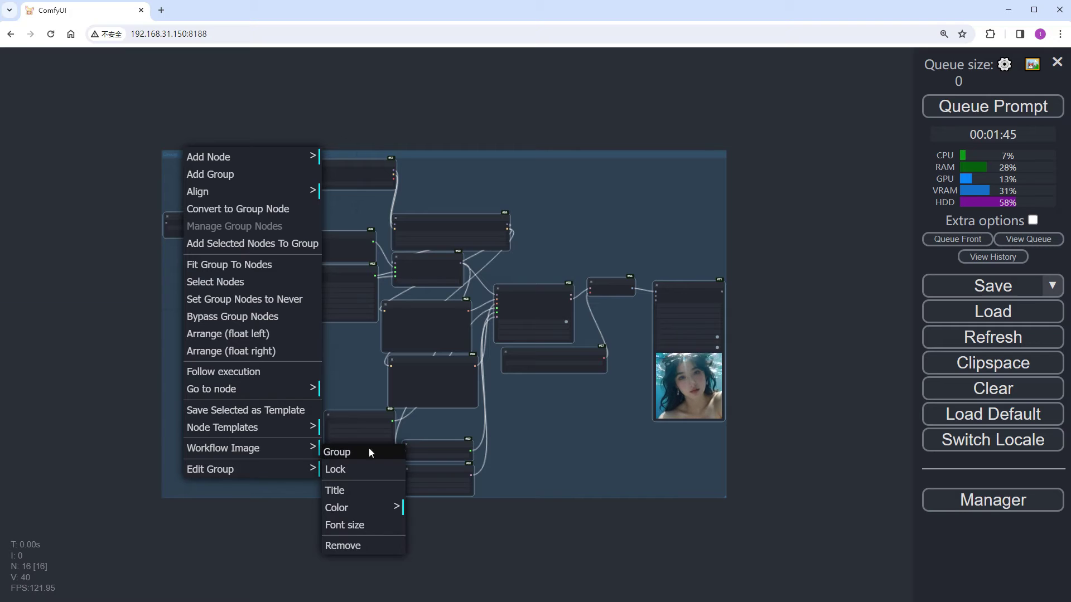
left_click(357, 490)
key("ctrl+a")
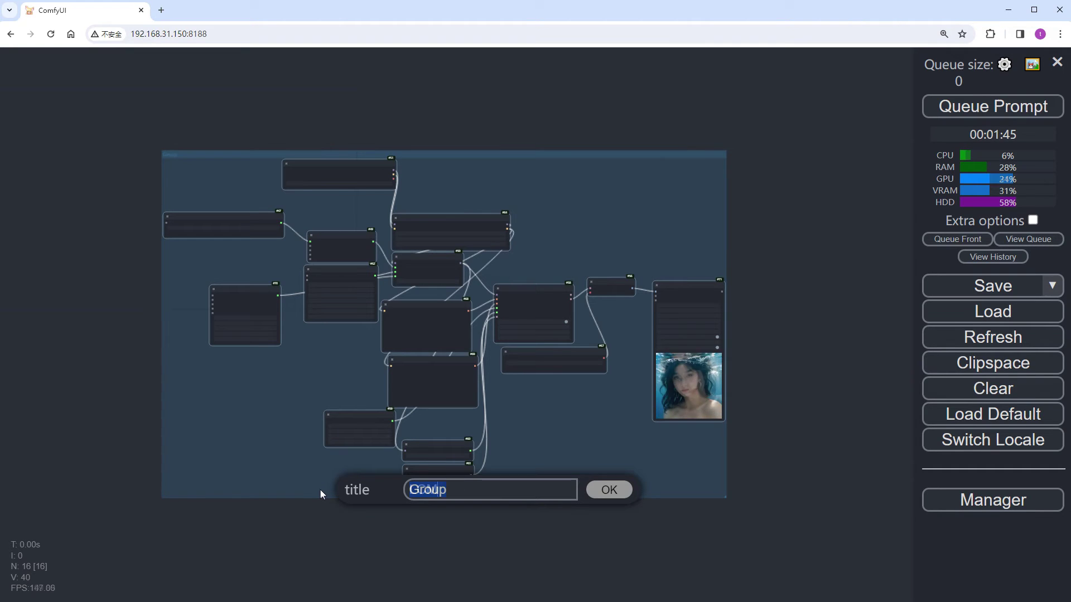
type("LCM")
key("Return")
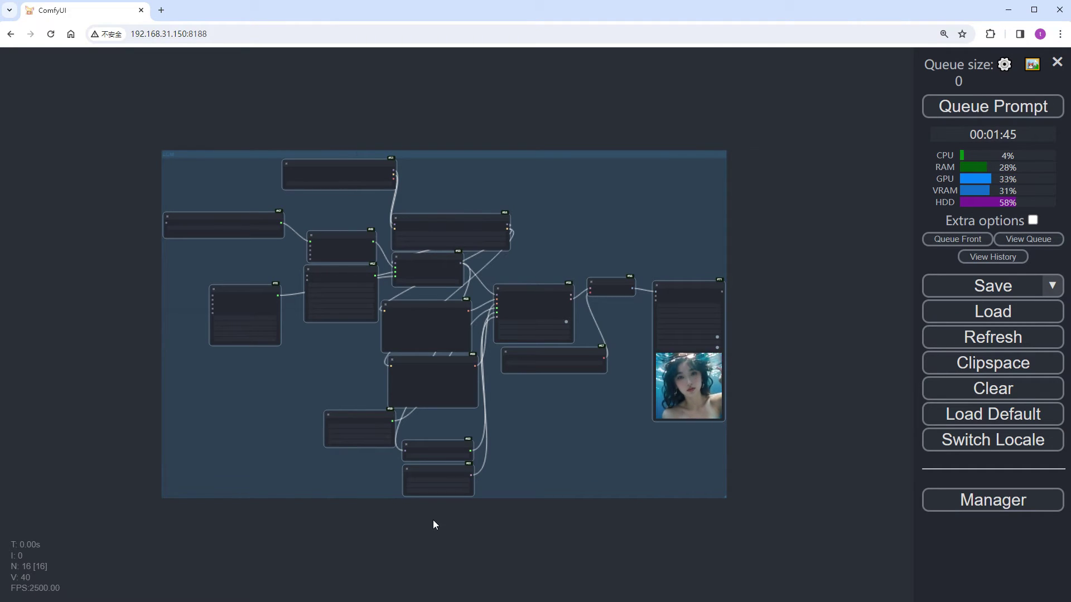
Paste a duplicate of the nodes below and group it under the title 'Lightning'.
scroll(618, 497, "down", 5)
key("ctrl+c")
key("ctrl+v")
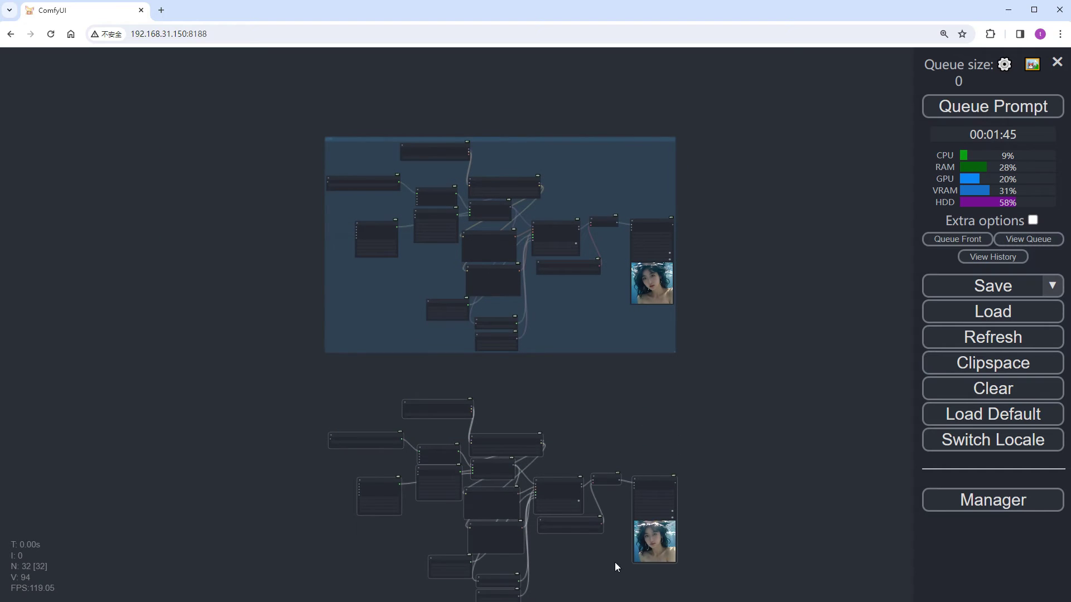
right_click(586, 565)
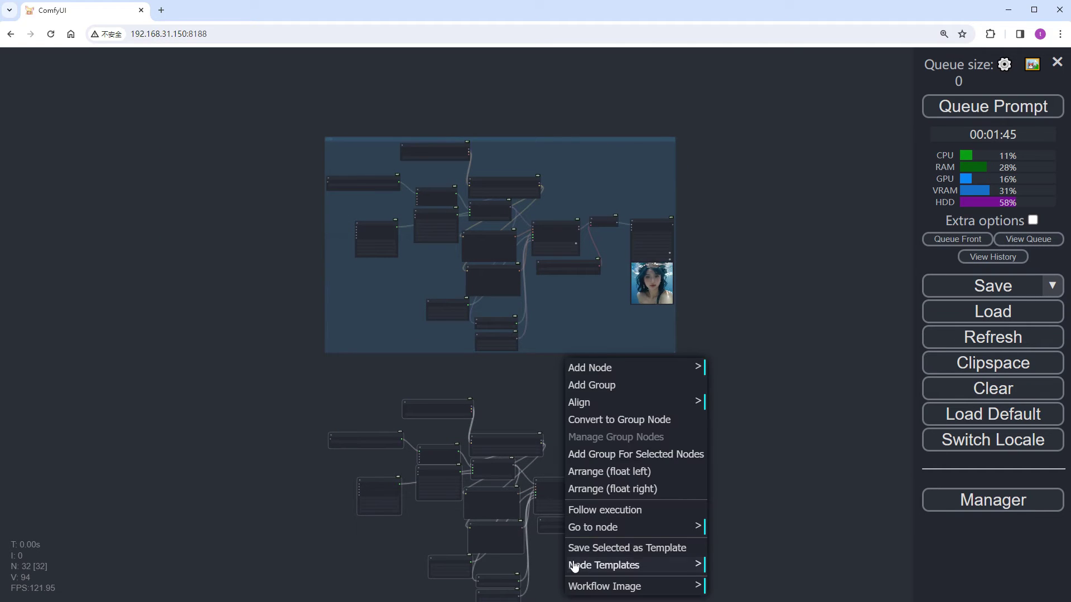
left_click(672, 455)
double_click(343, 397)
type("Lightning")
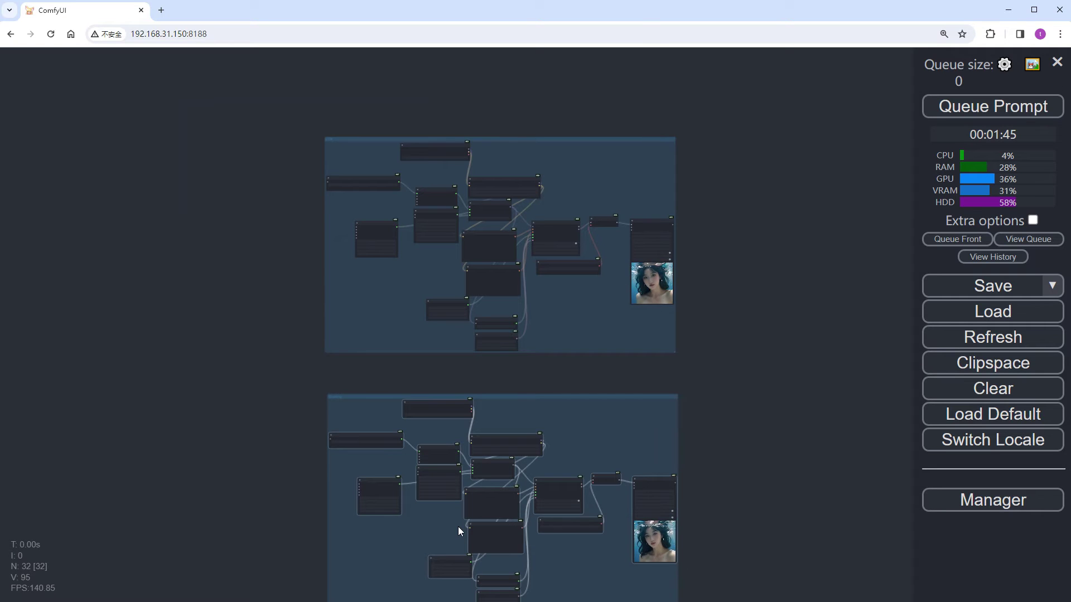
key("Return")
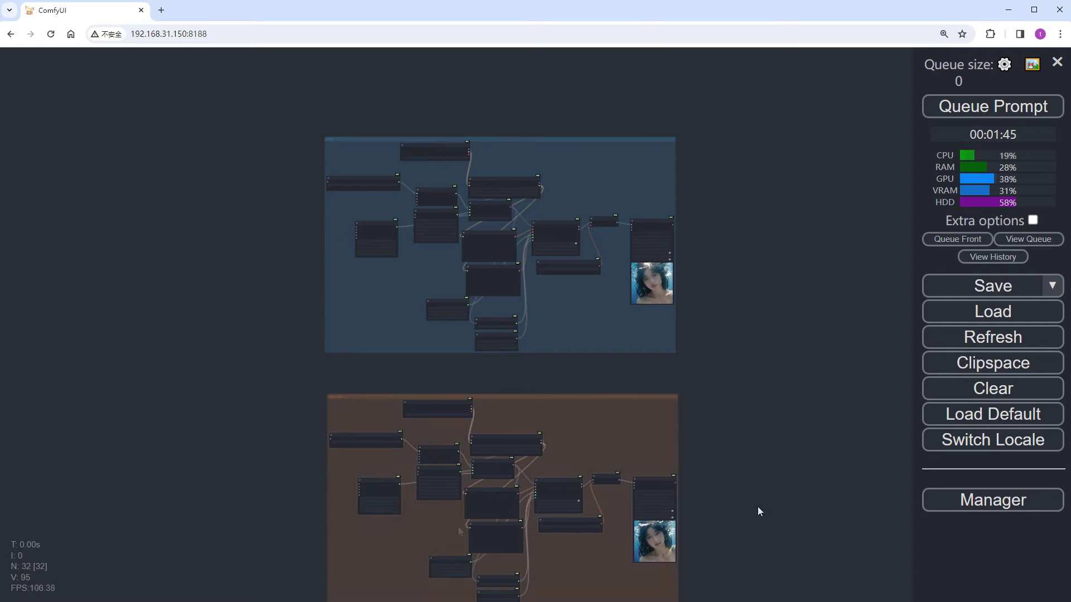
left_click_drag(759, 511, 805, 430)
Set the motion model to animatediff_lightning_4step_comfyui and beta_schedule to sqrt_linear (AnimateDiff).
scroll(461, 389, "up", 15)
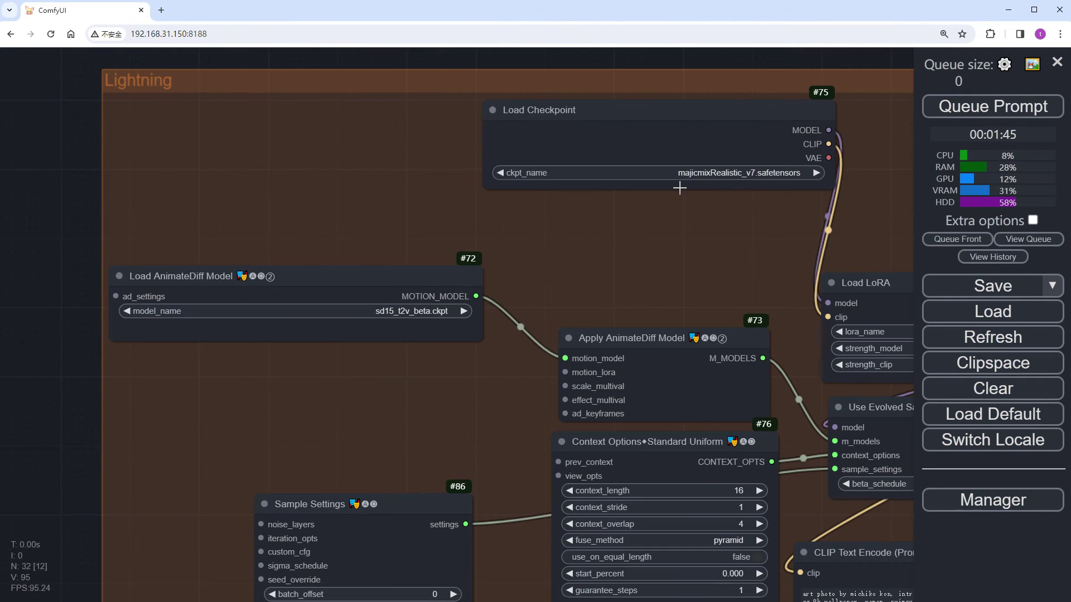
left_click_drag(637, 112, 340, 140)
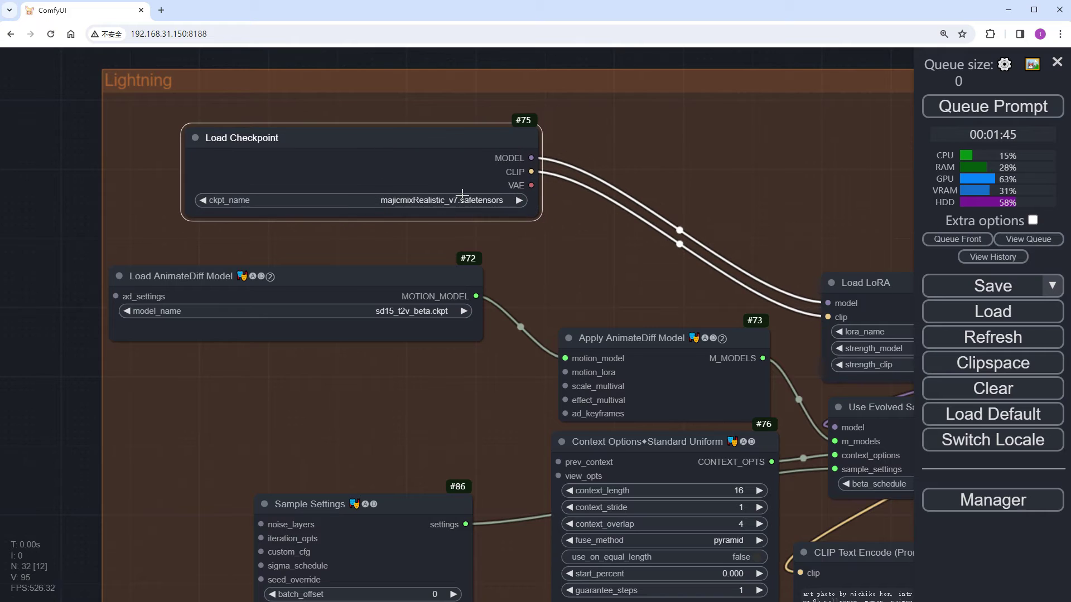
left_click(384, 311)
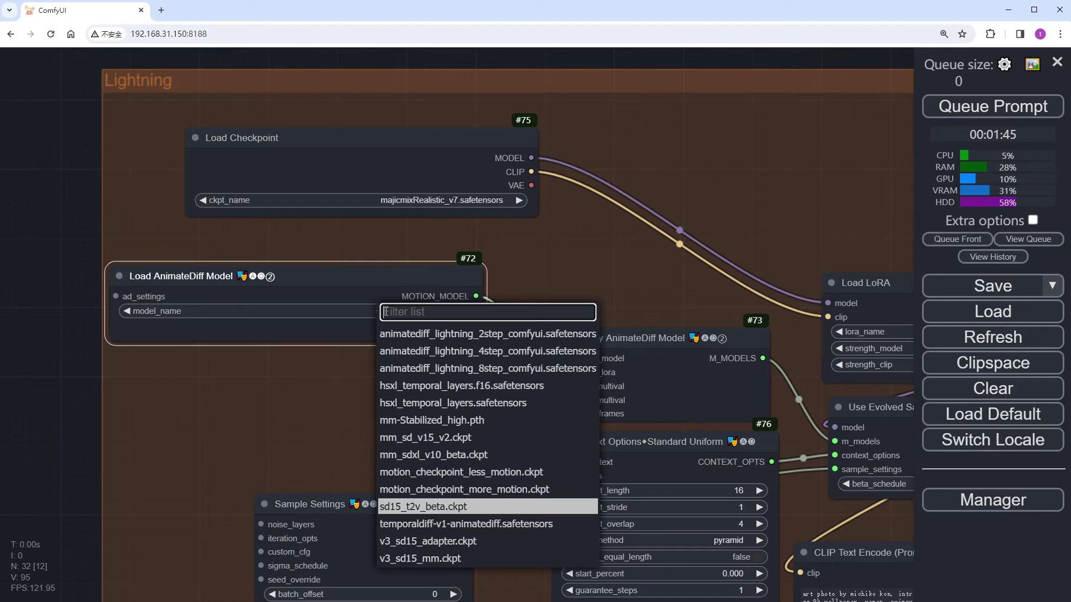
left_click(512, 360)
left_click_drag(513, 423, 384, 314)
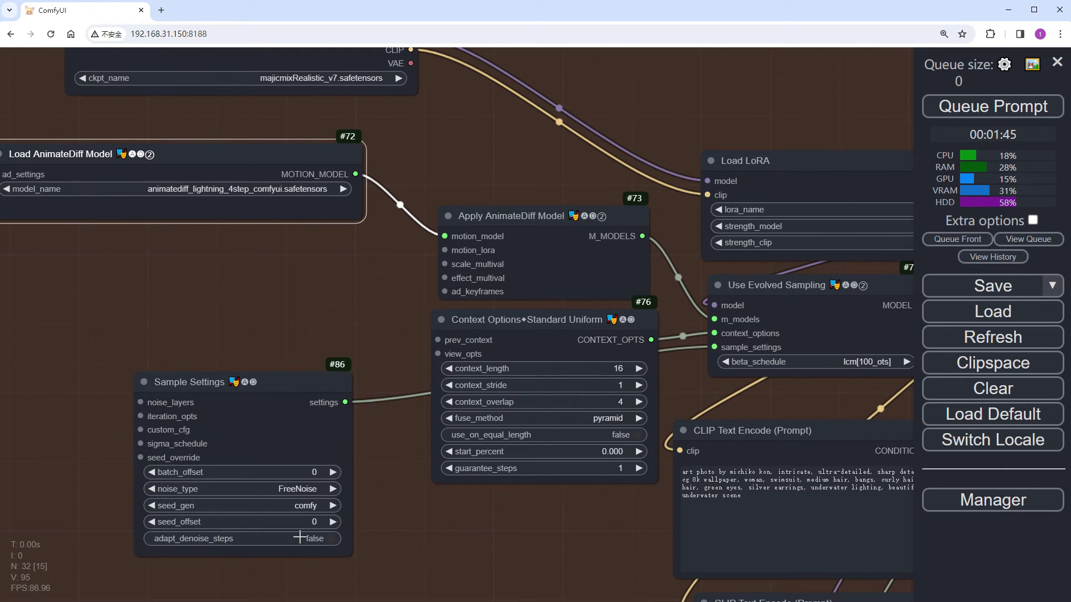
left_click_drag(570, 528, 277, 513)
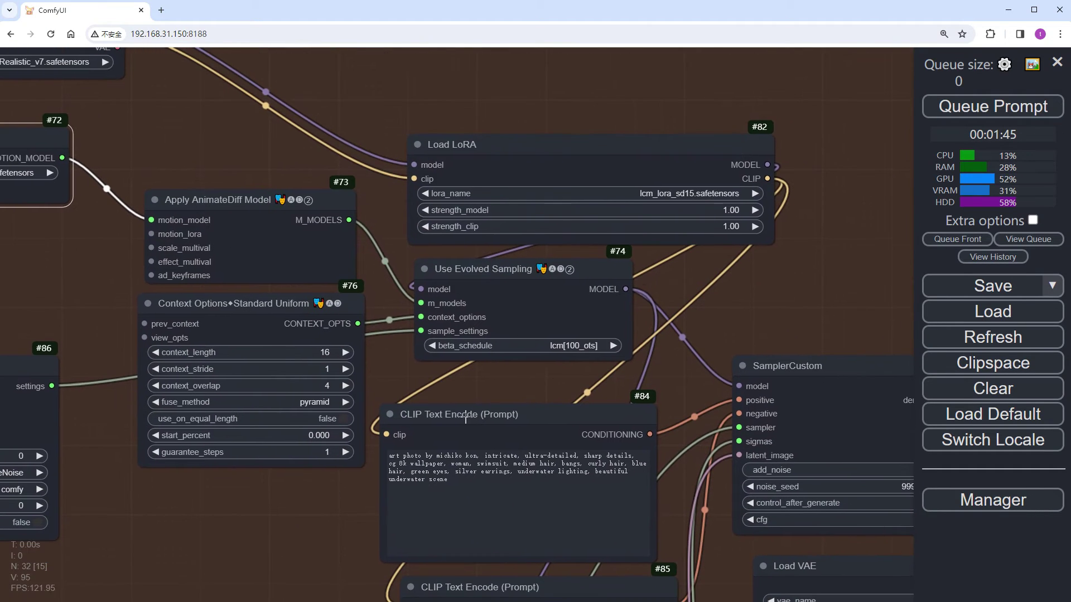
left_click(538, 344)
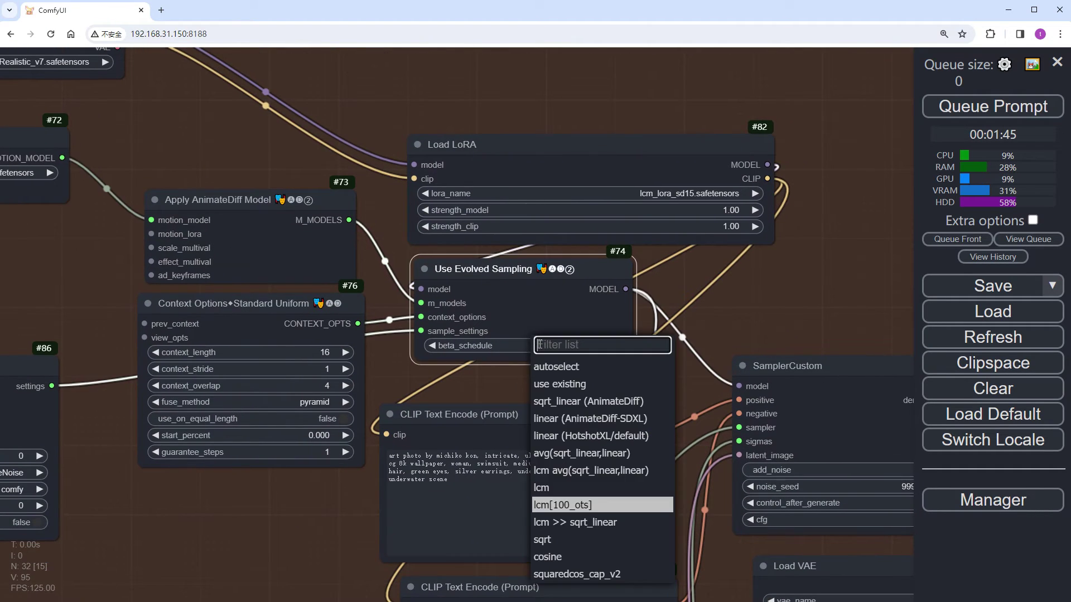
left_click(624, 402)
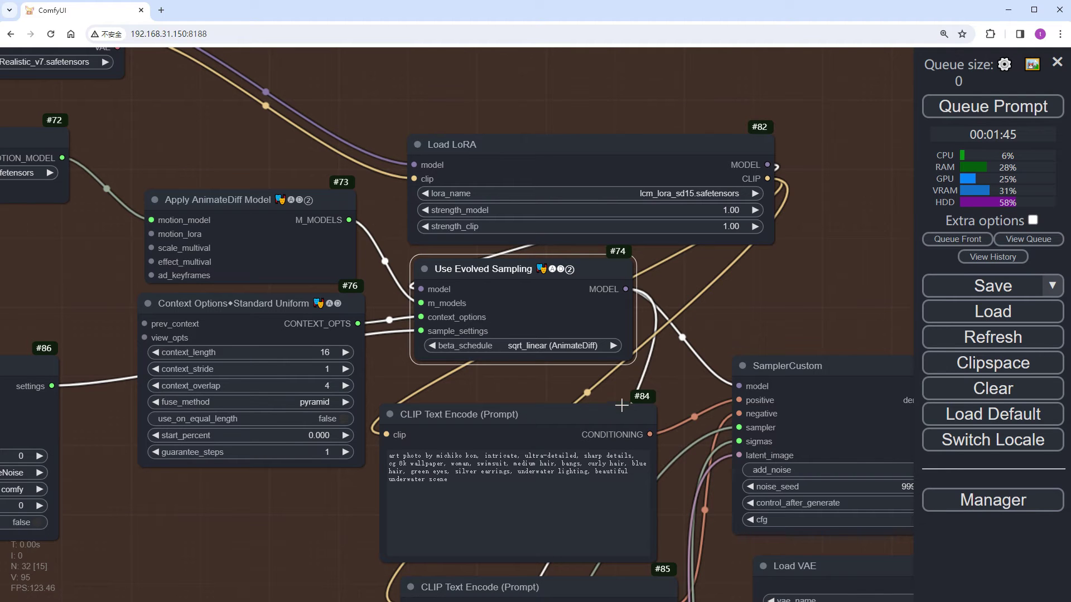
Delete the Load LoRA node and wire the checkpoint's CLIP to both prompt encoders.
left_click(642, 139)
key("Delete")
left_click_drag(642, 140, 805, 235)
scroll(804, 234, "down", 4)
left_click_drag(478, 166, 645, 415)
left_click_drag(658, 522, 480, 169)
Delete the SamplerLCMCycle node, leaving SamplerCustom's sampler input free for a replacement.
left_click_drag(748, 208, 491, 50)
scroll(654, 437, "up", 4)
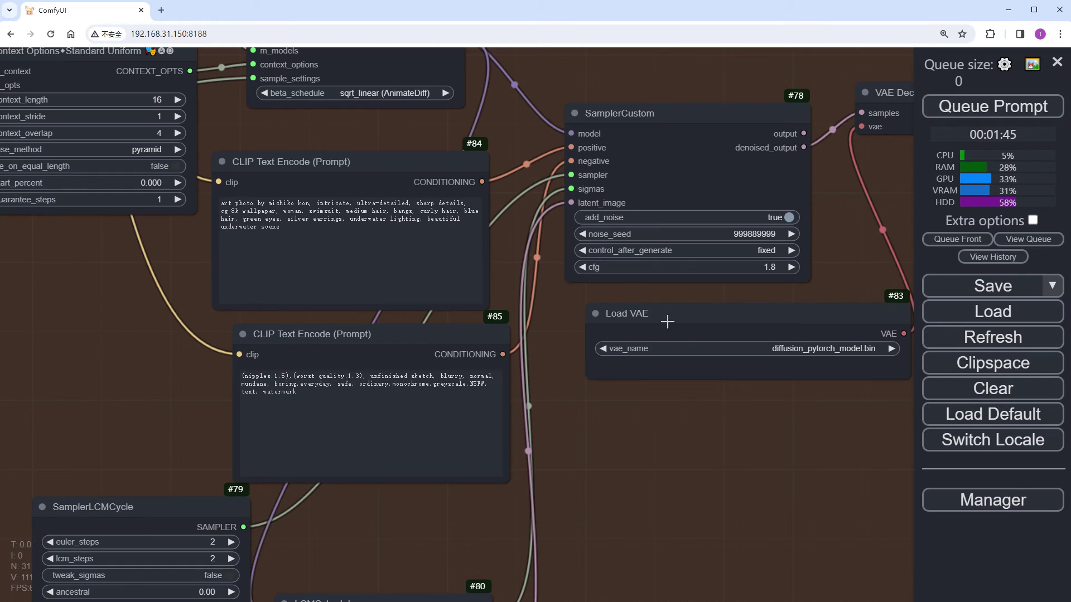
left_click(152, 509)
key("Delete")
left_click_drag(568, 175, 93, 436)
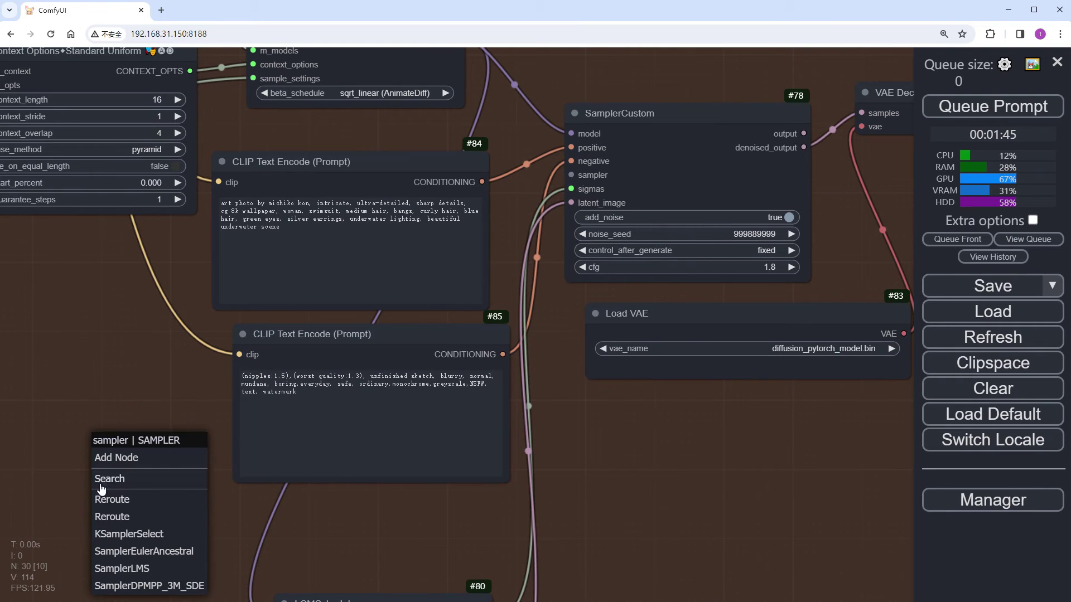
Add a KSamplerSelect node for the sampler input and delete the LCMScheduler node.
left_click(174, 539)
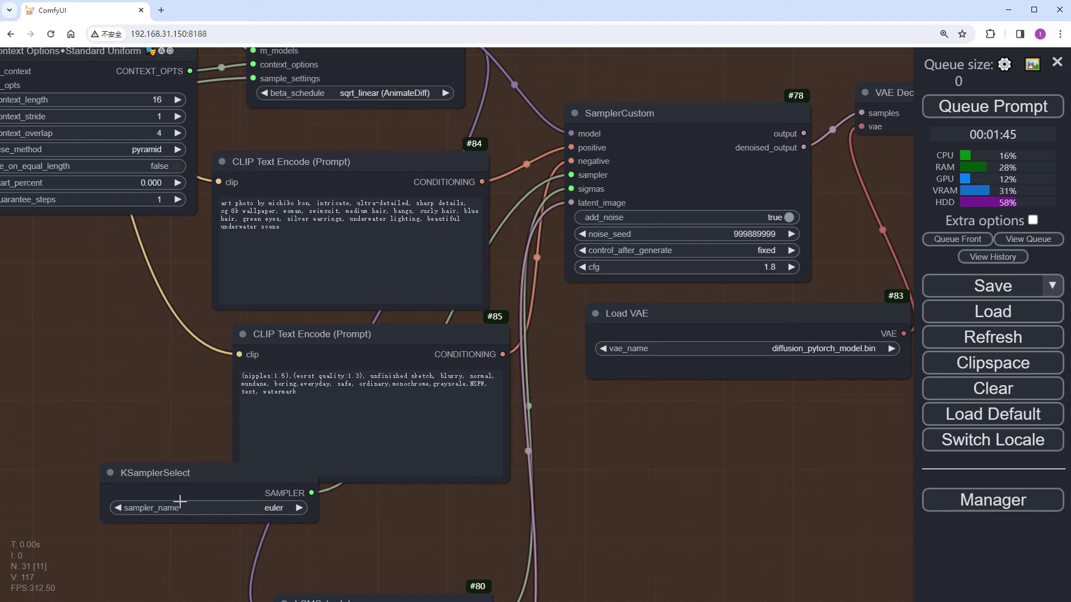
left_click_drag(286, 477, 193, 395)
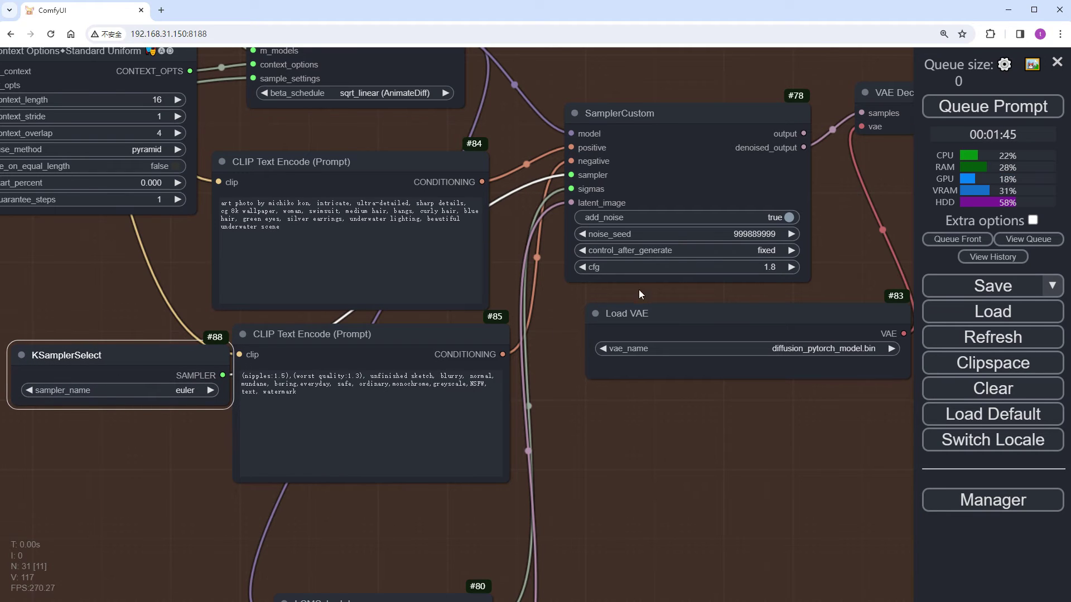
left_click_drag(610, 505, 600, 380)
left_click(407, 475)
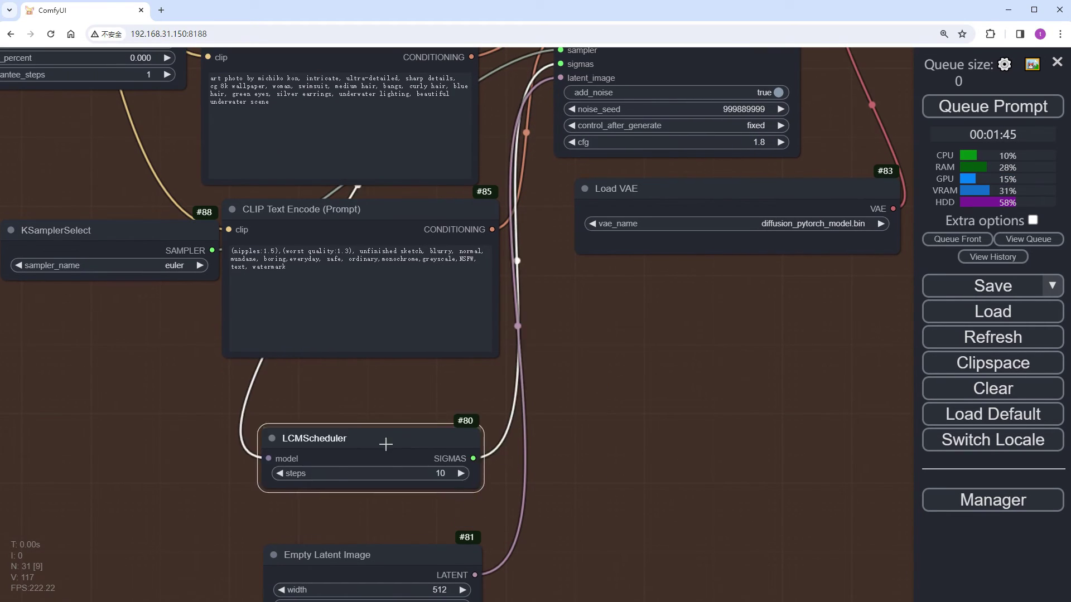
key("Delete")
Add a BasicScheduler for the sigmas input, set to sgm_uniform with 4 steps.
left_click_drag(561, 64, 86, 334)
left_click(187, 446)
left_click(162, 348)
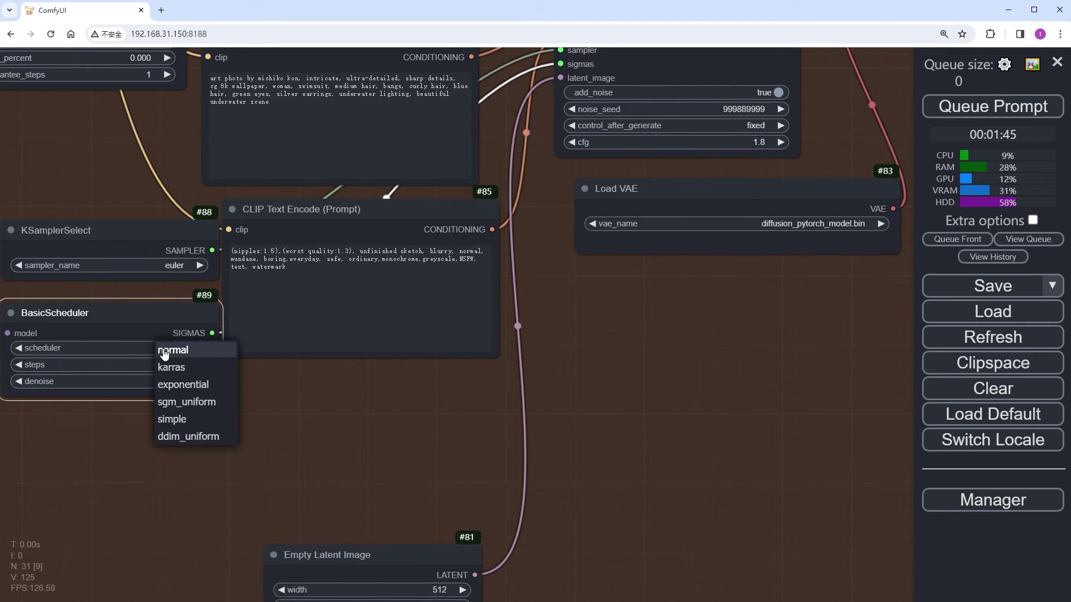
left_click(200, 403)
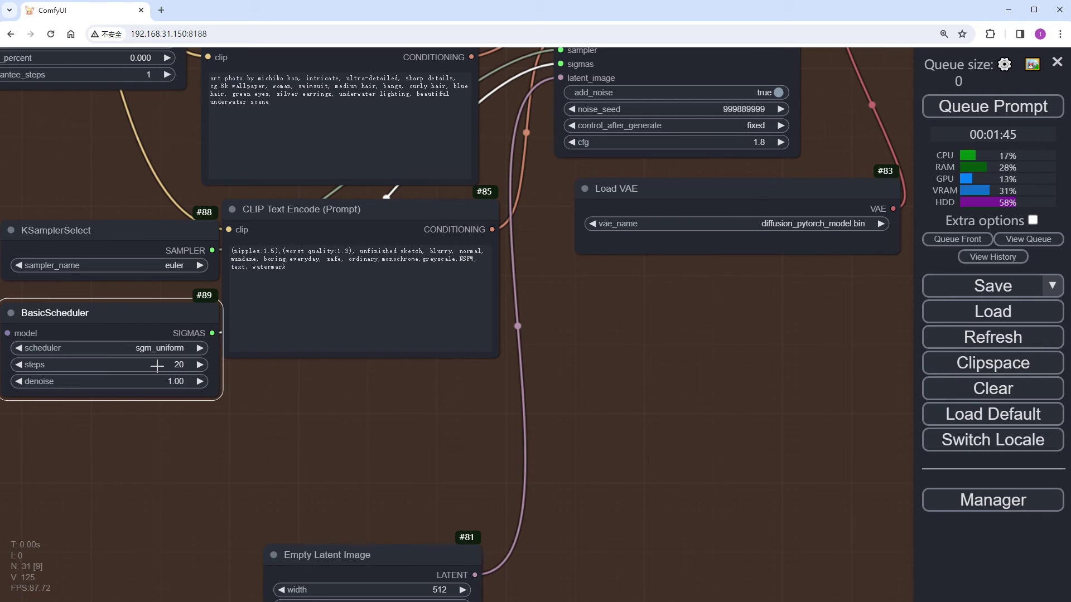
left_click(178, 366)
key("Return")
Move Empty Latent Image up, choose the vaeFtMse840000Ema_v10 VAE, and queue the run.
left_click_drag(352, 558, 353, 411)
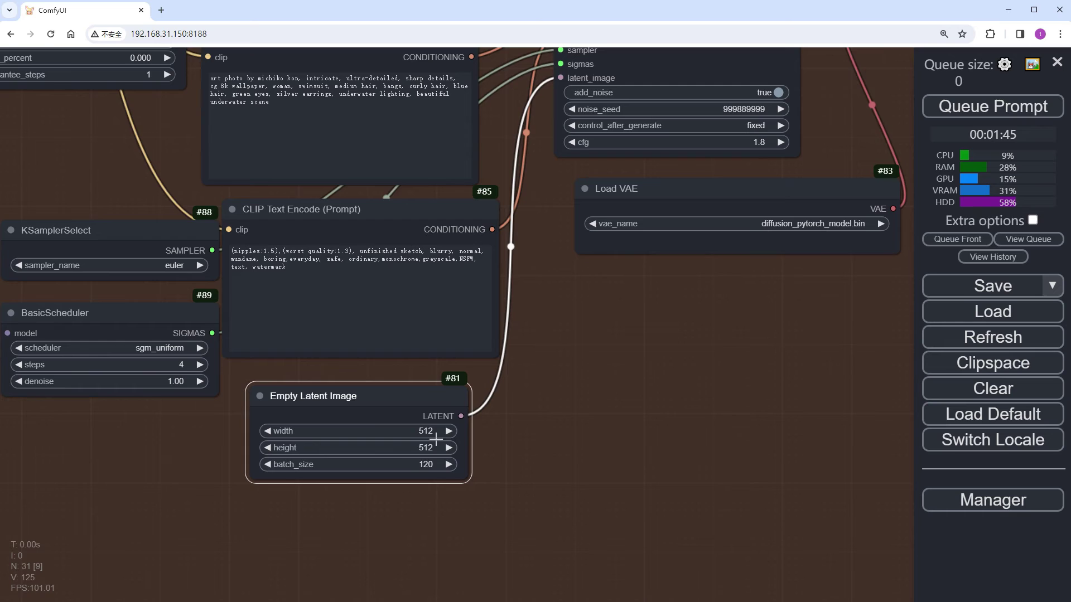
left_click_drag(568, 393, 510, 599)
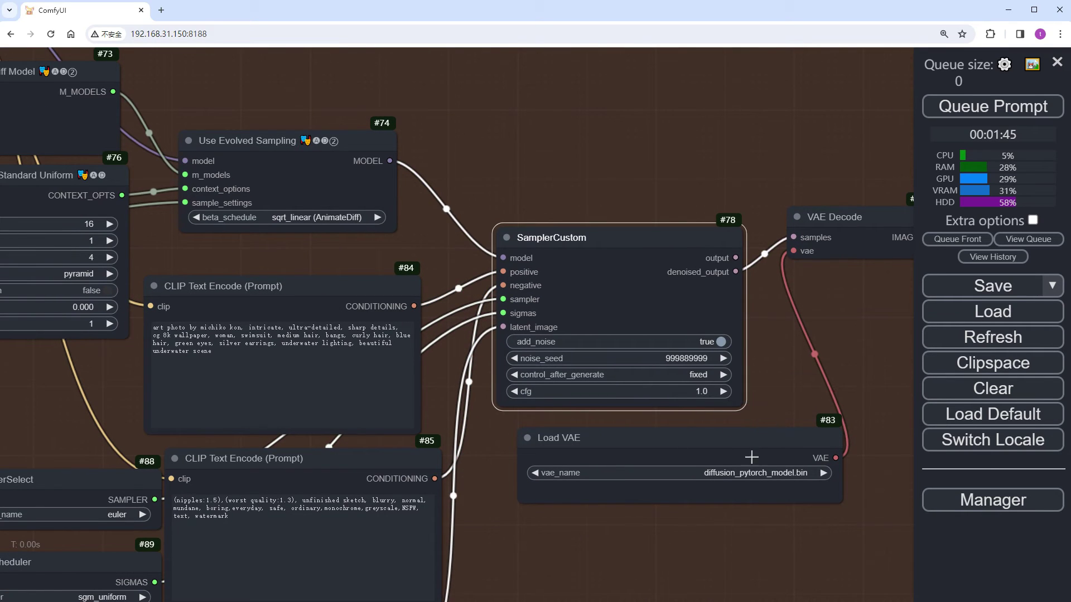
left_click(756, 474)
left_click(794, 586)
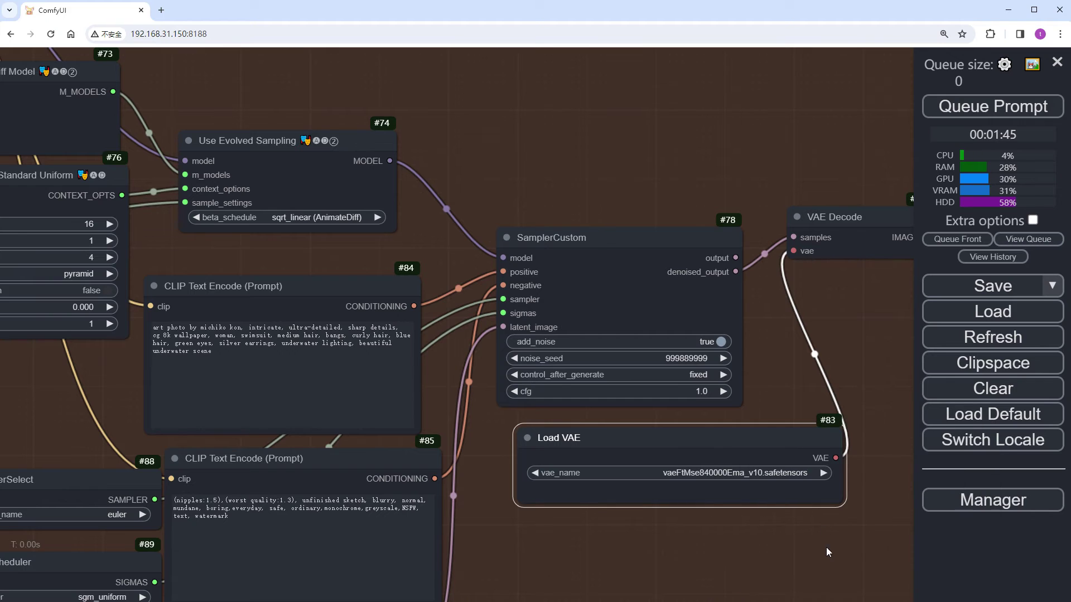
left_click_drag(825, 547, 534, 545)
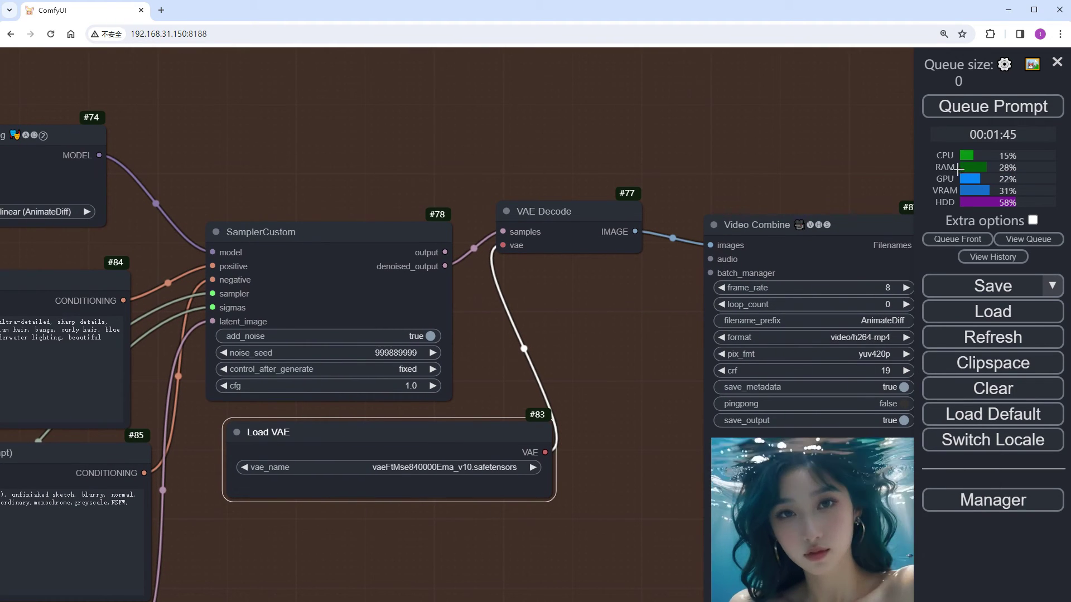
left_click(1029, 110)
Zoom out to the Lightning group, then zoom in on both Video Combine previews once rendering finishes.
scroll(588, 420, "down", 7)
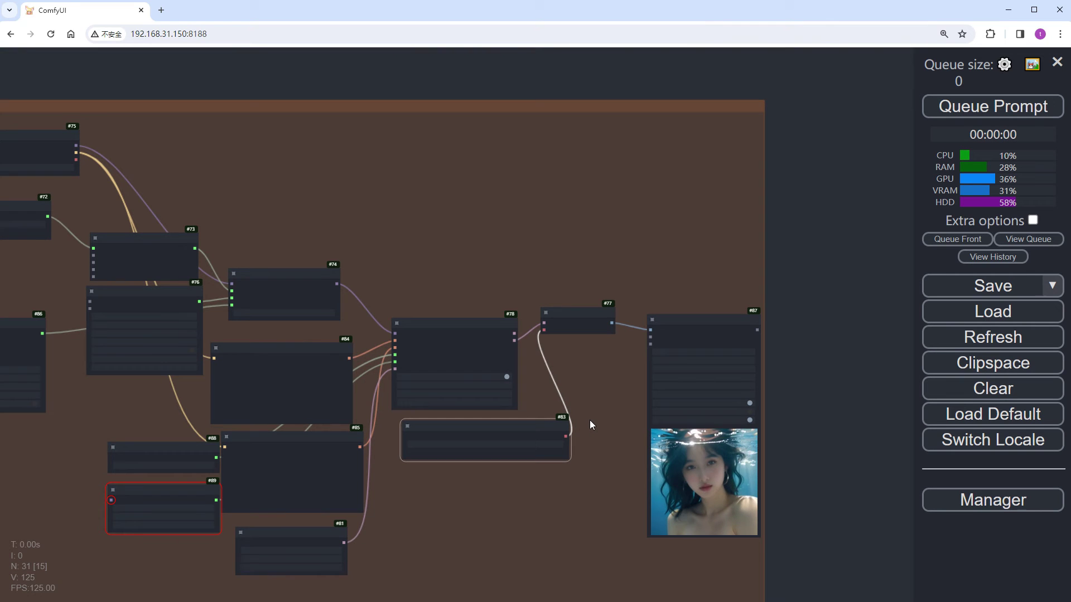
left_click_drag(83, 527, 205, 516)
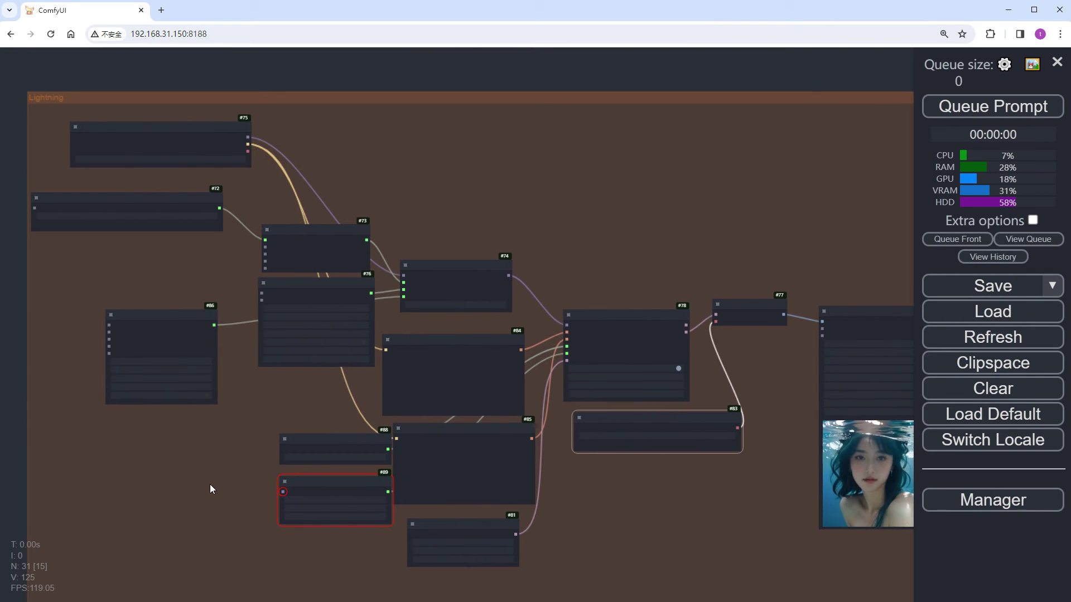
scroll(210, 484, "up", 5)
scroll(260, 470, "up", 2)
scroll(260, 470, "down", 3)
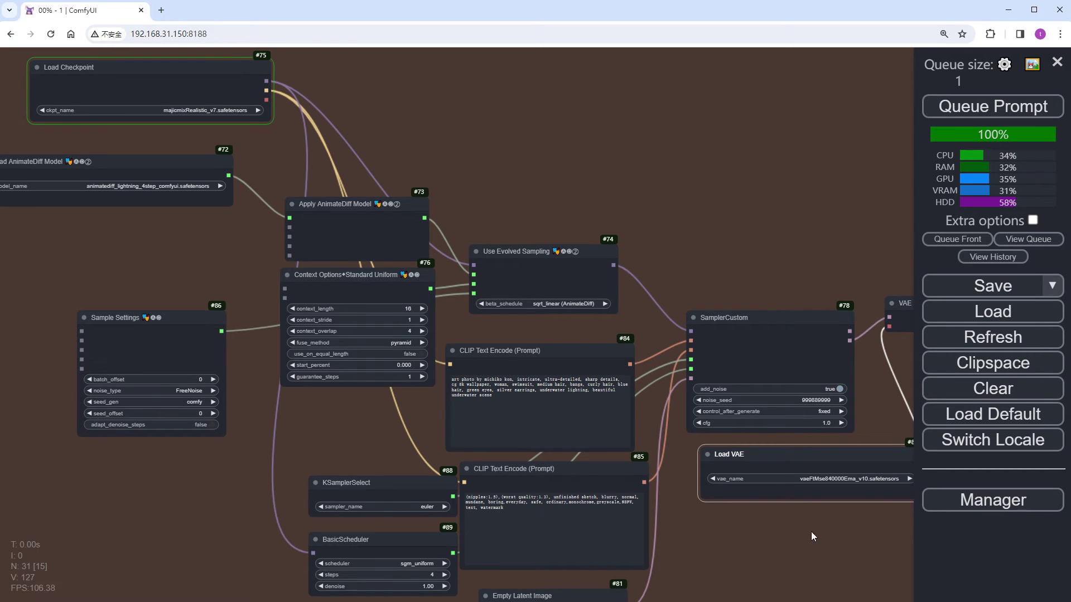
scroll(711, 109, "down", 5)
scroll(747, 152, "up", 6)
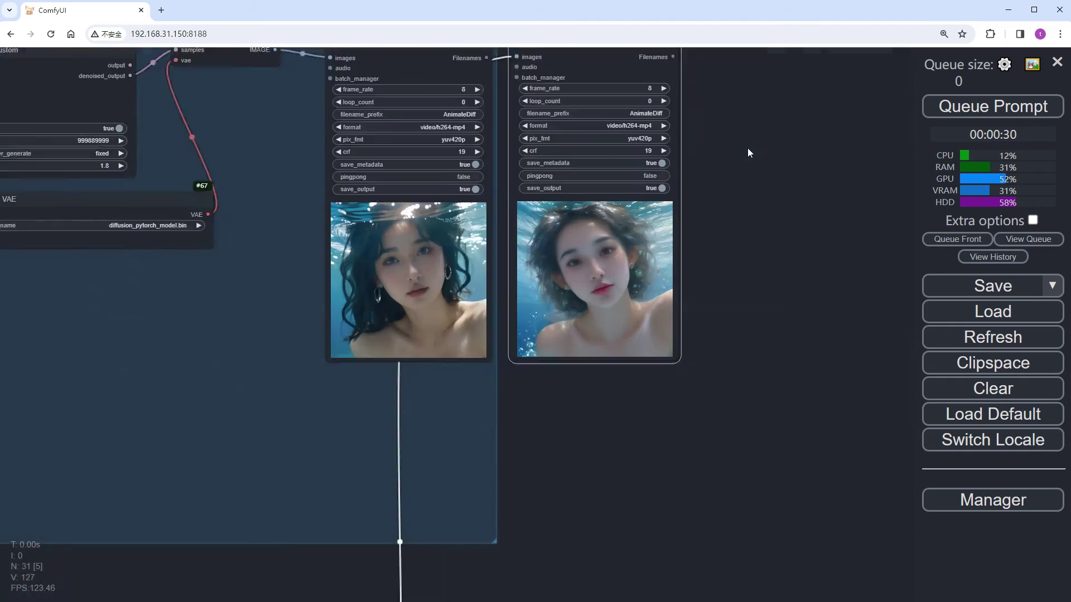
scroll(747, 149, "up", 5)
left_click_drag(738, 161, 891, 214)
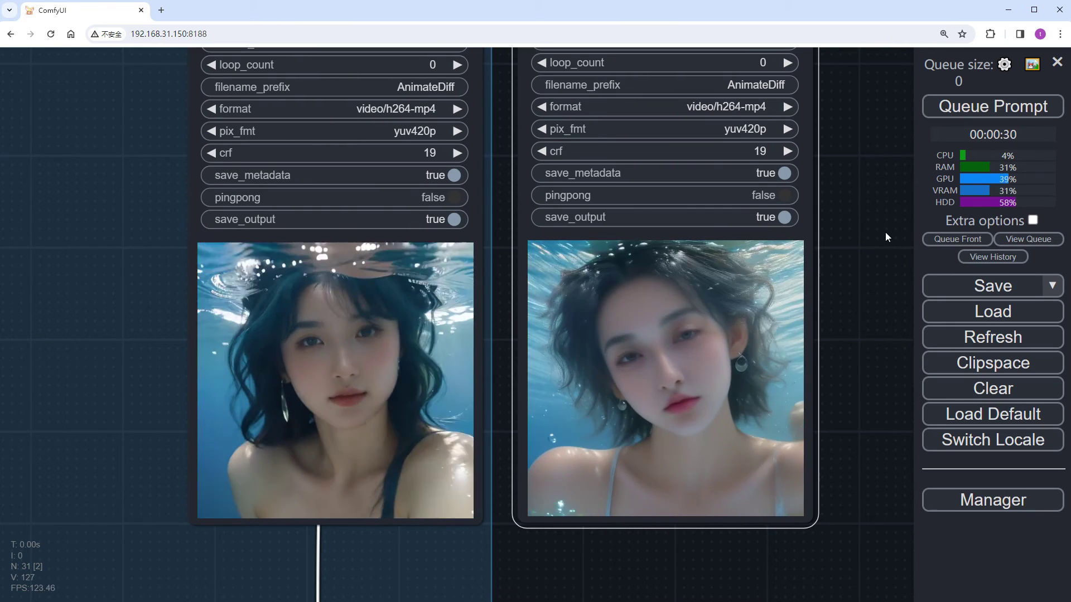
scroll(886, 232, "down", 10)
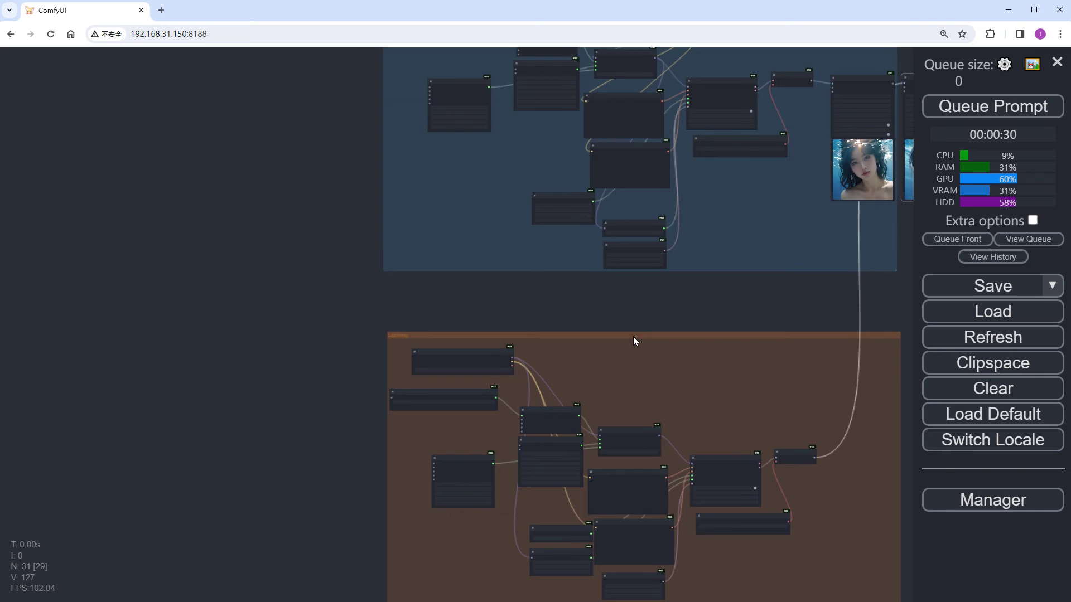
scroll(477, 413, "up", 8)
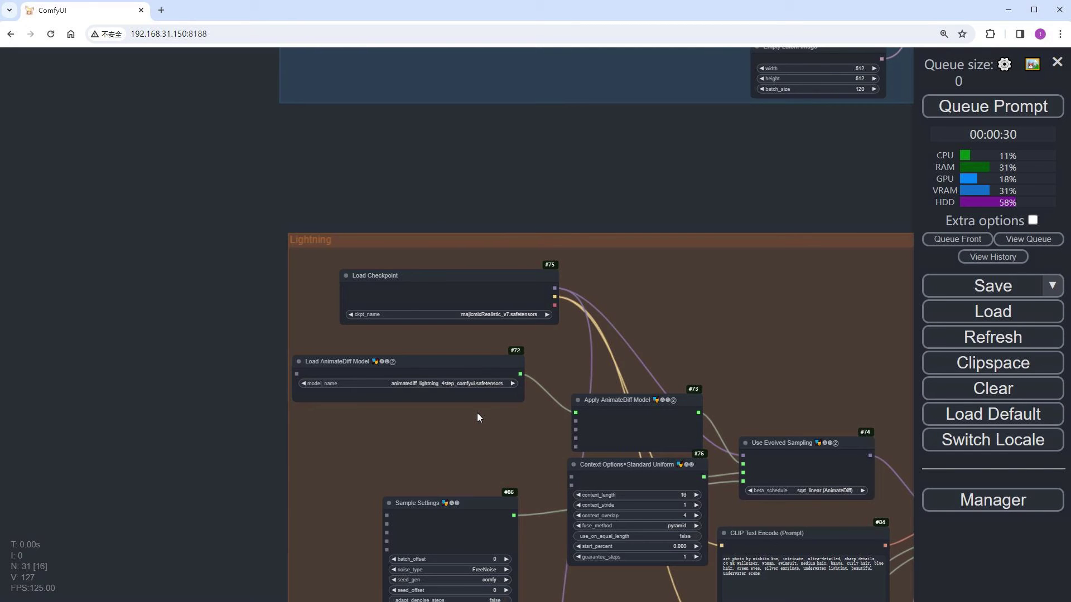
Switch the Lightning motion model to animatediff_lightning_8step_comfyui and bring the scheduler into view.
scroll(417, 390, "up", 9)
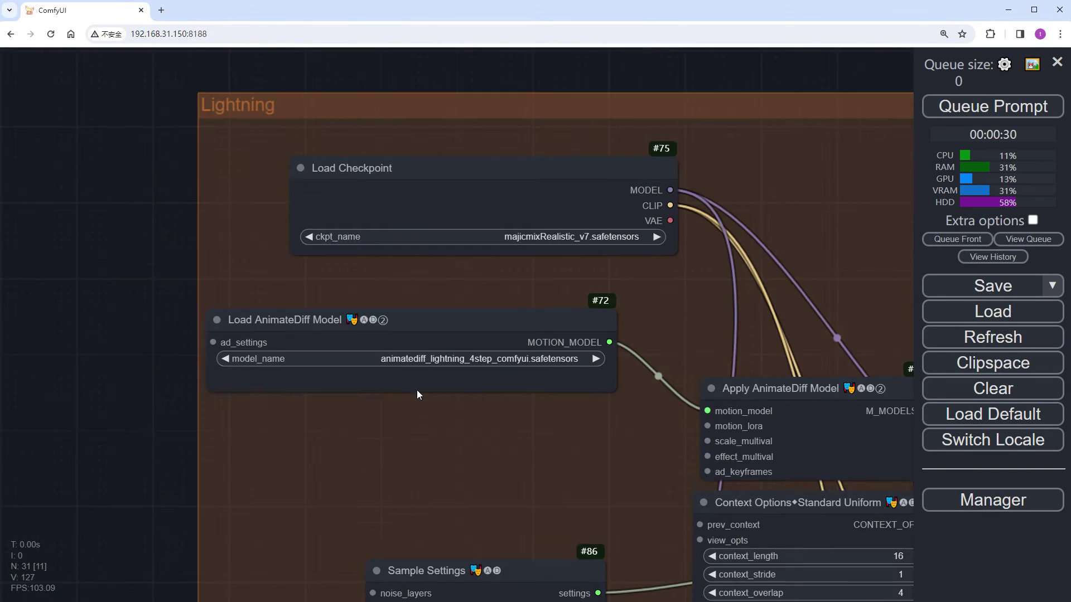
left_click(452, 356)
left_click(549, 399)
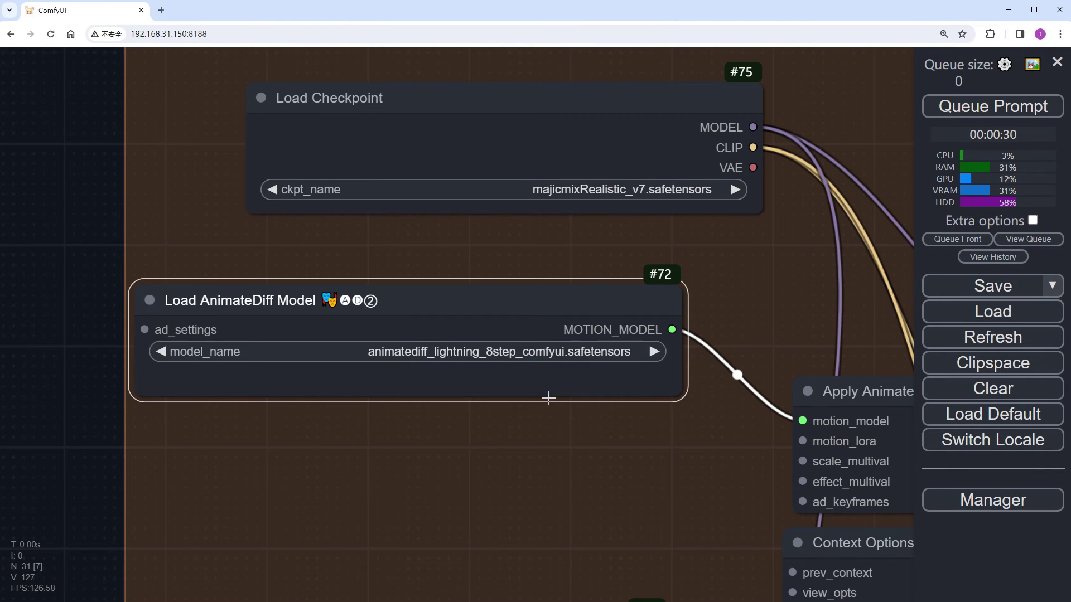
scroll(640, 473, "down", 2)
left_click_drag(640, 474, 494, 24)
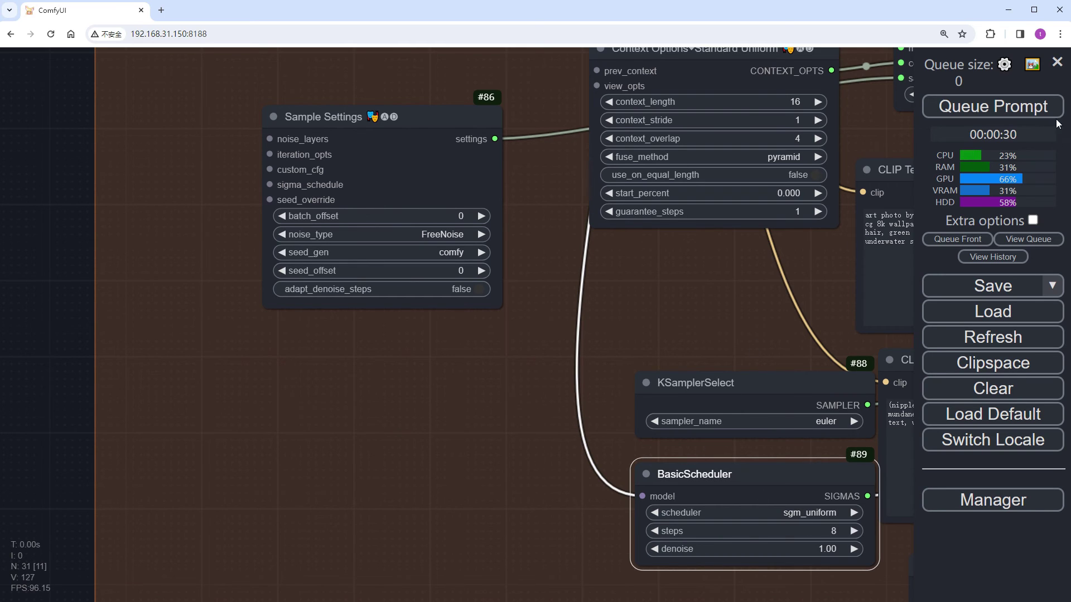
scroll(476, 385, "down", 5)
scroll(689, 246, "down", 2)
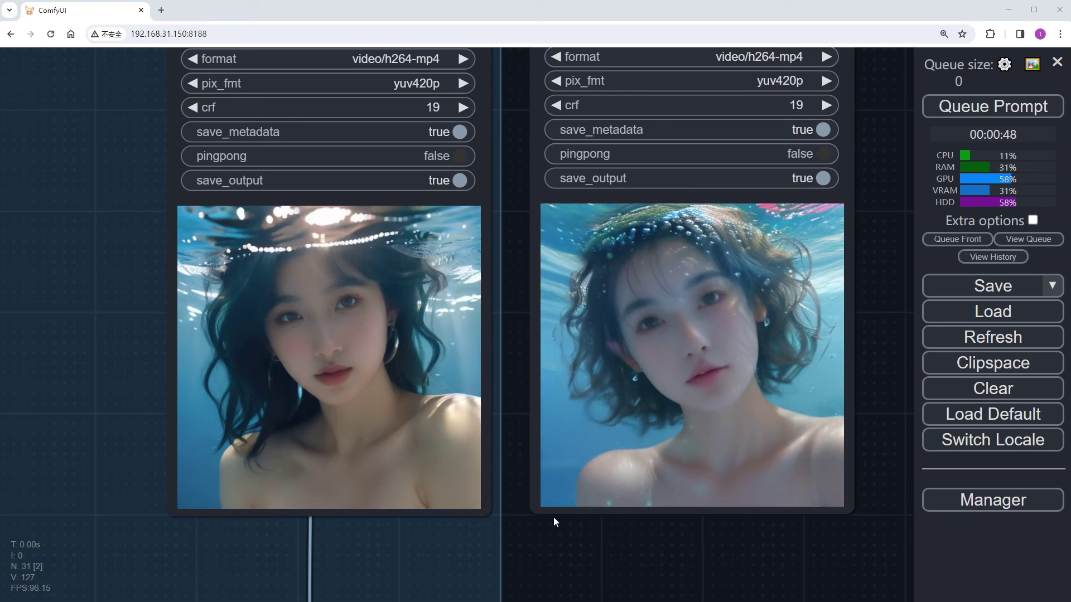
Set both Load Checkpoint nodes to toonyou_beta6.safetensors.
scroll(552, 517, "down", 5)
left_click_drag(404, 524, 731, 584)
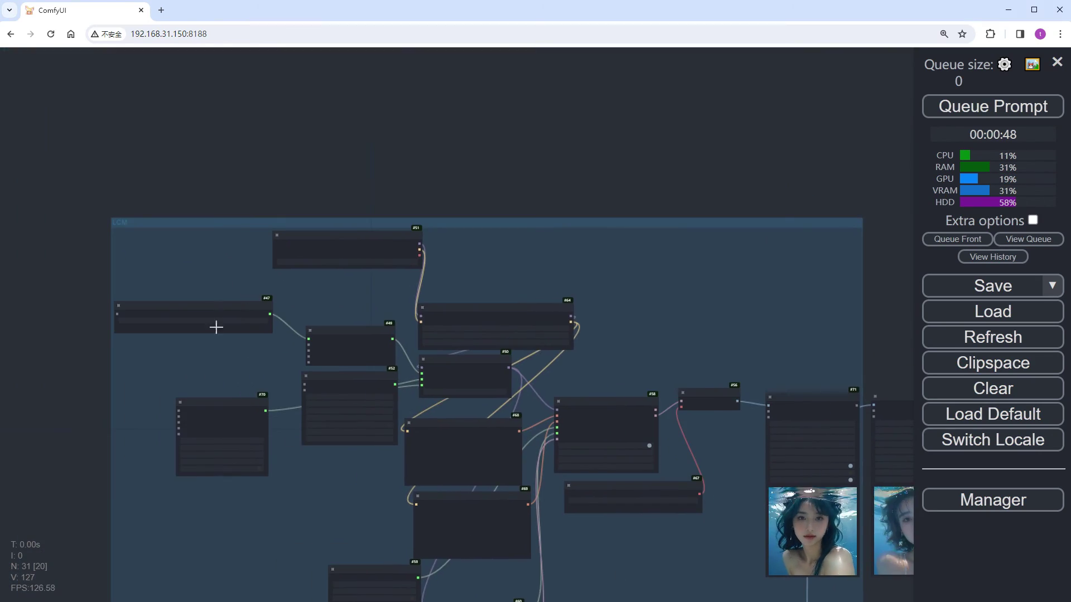
scroll(223, 279, "up", 3)
left_click(480, 254)
type("too")
key("Return")
scroll(533, 254, "down", 5)
scroll(474, 383, "up", 5)
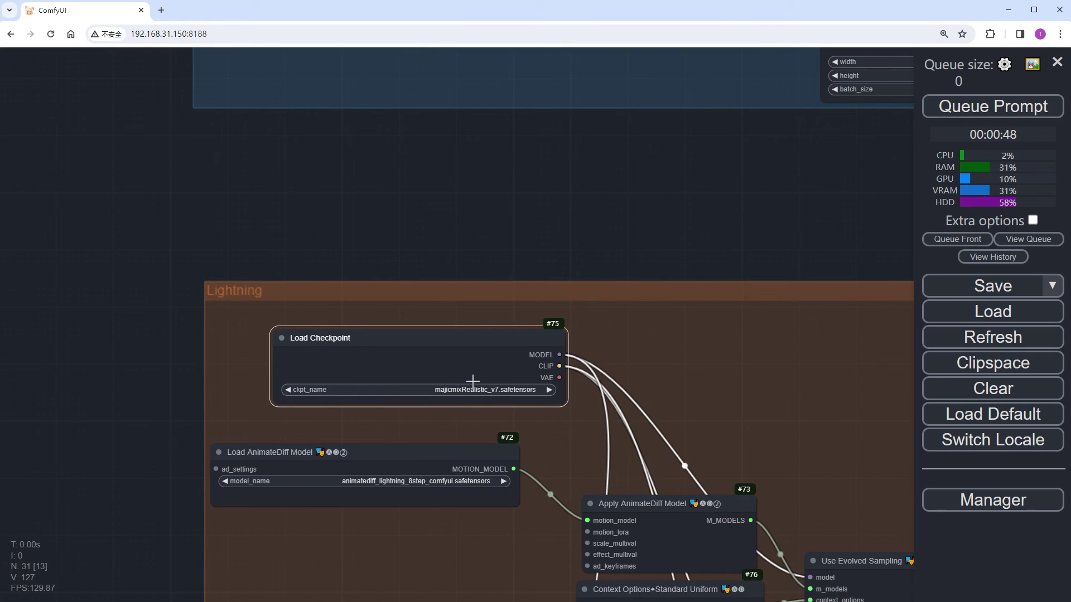
left_click(474, 389)
type("too")
Run the workflow with the anime checkpoint and view the two video previews.
left_click(519, 469)
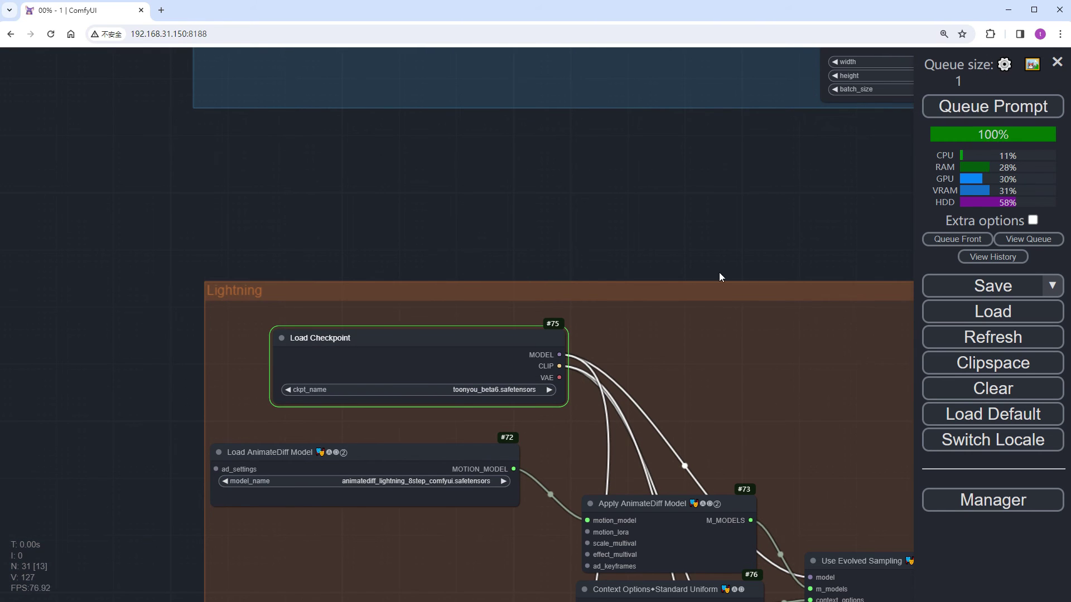
scroll(675, 298, "down", 3)
left_click_drag(675, 297, 708, 239)
scroll(637, 200, "up", 4)
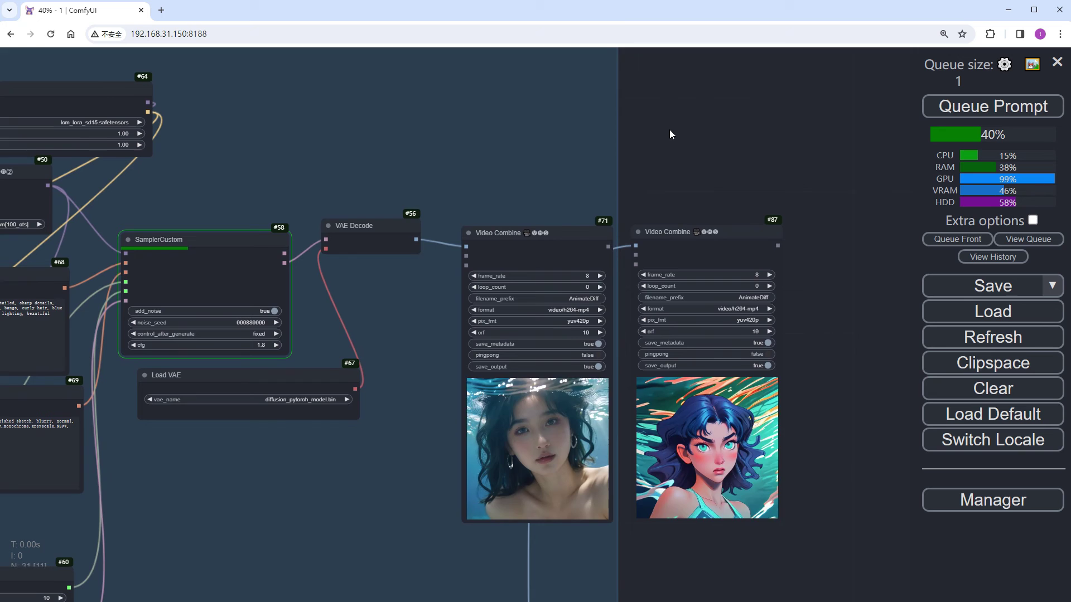
left_click_drag(670, 132, 671, 131)
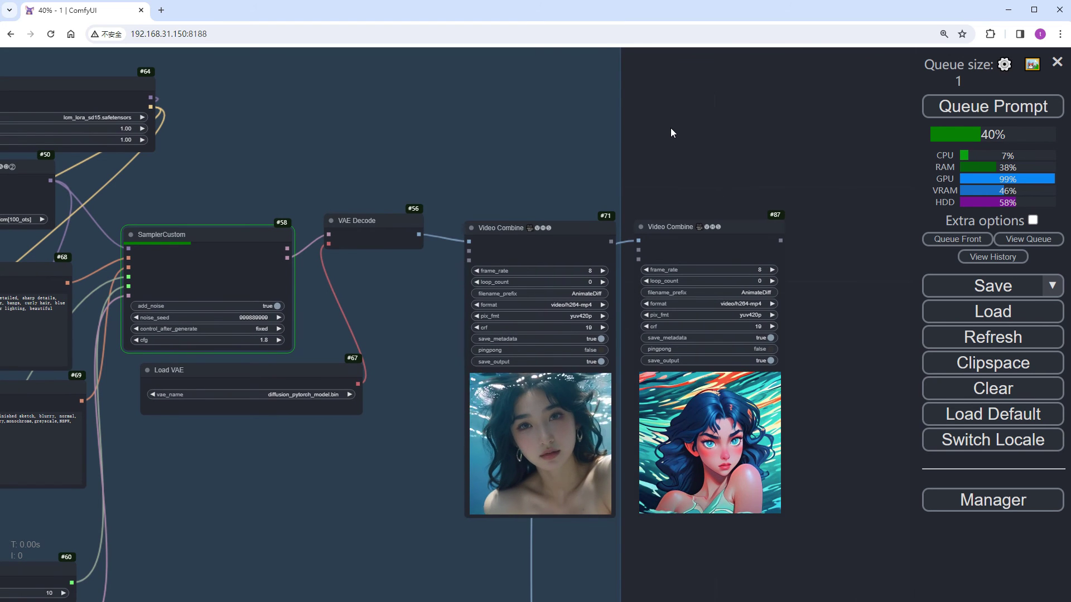
left_click_drag(671, 133, 673, 128)
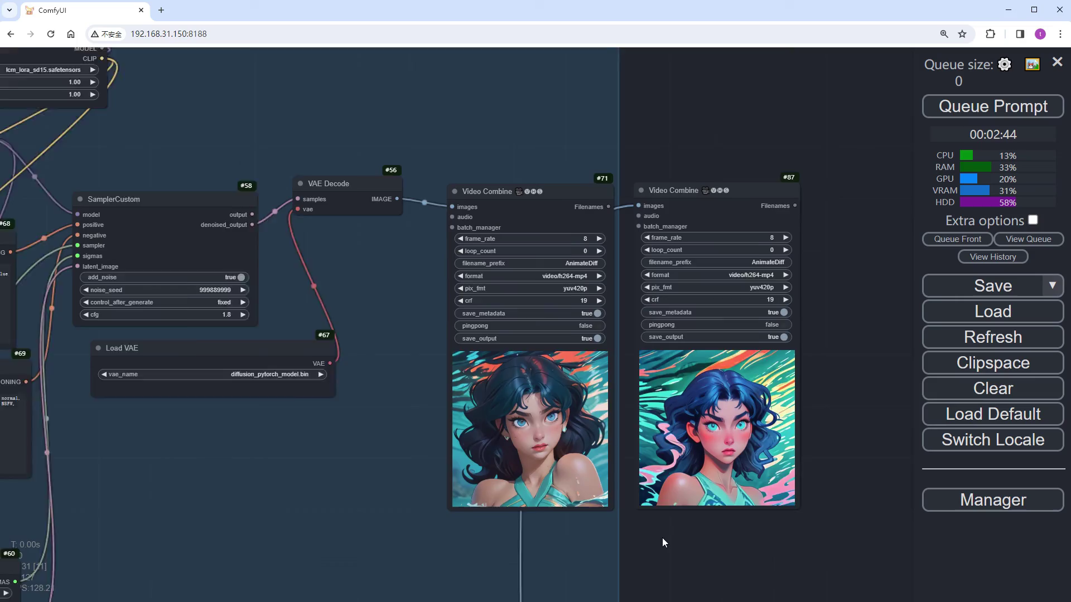
scroll(664, 538, "up", 5)
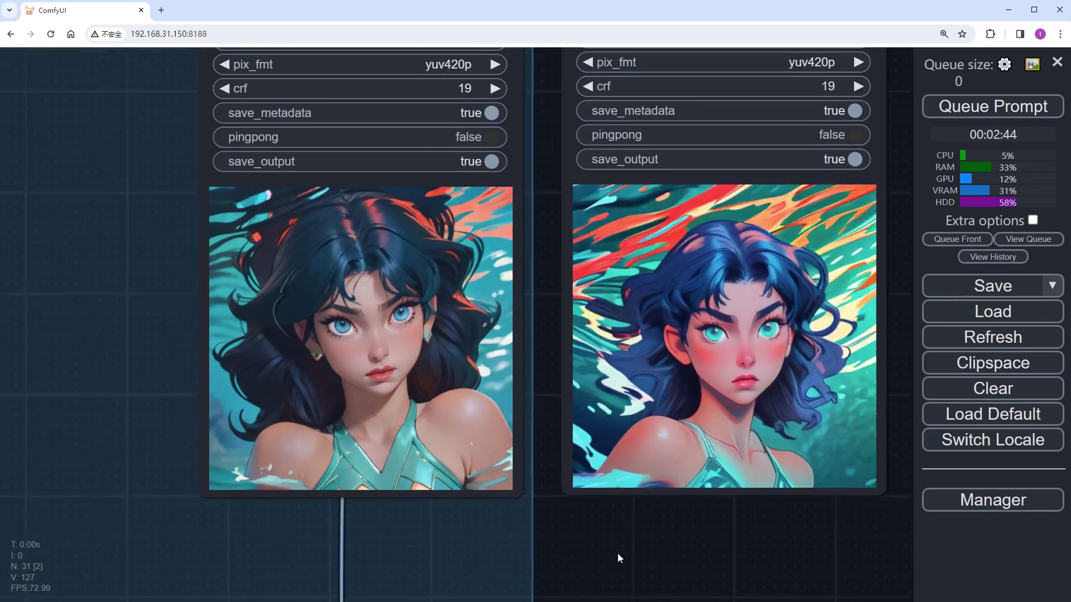
left_click_drag(617, 557, 602, 554)
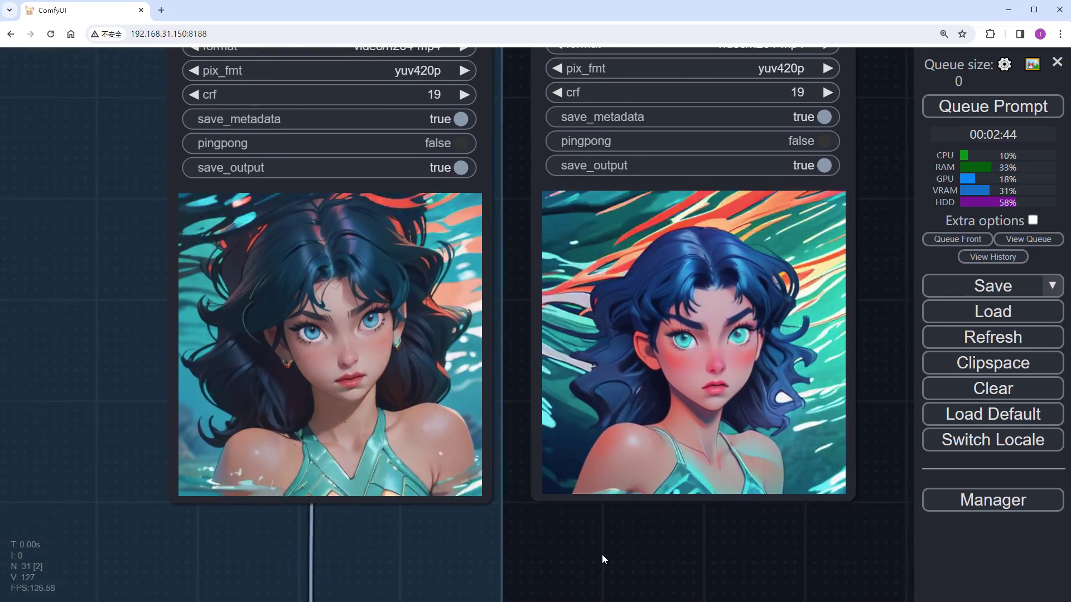